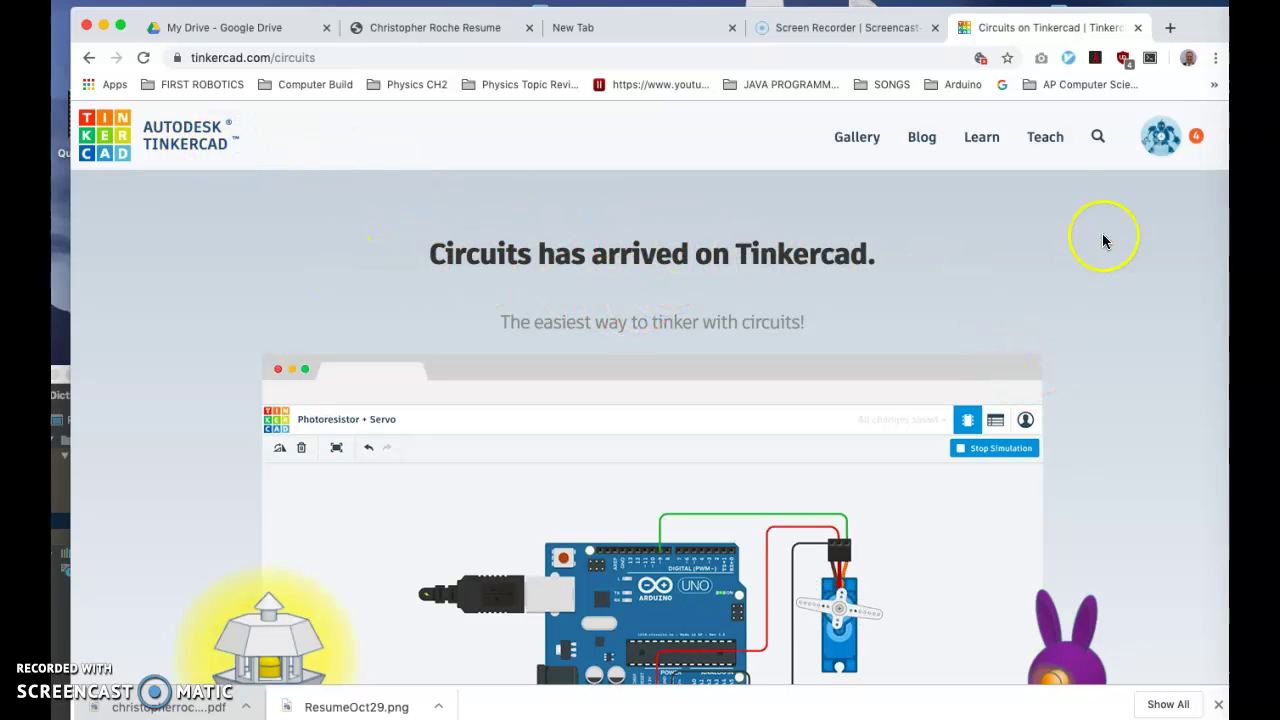
- Launch Tinkercad Circuits from its landing page
scroll(830, 465, "down", 5)
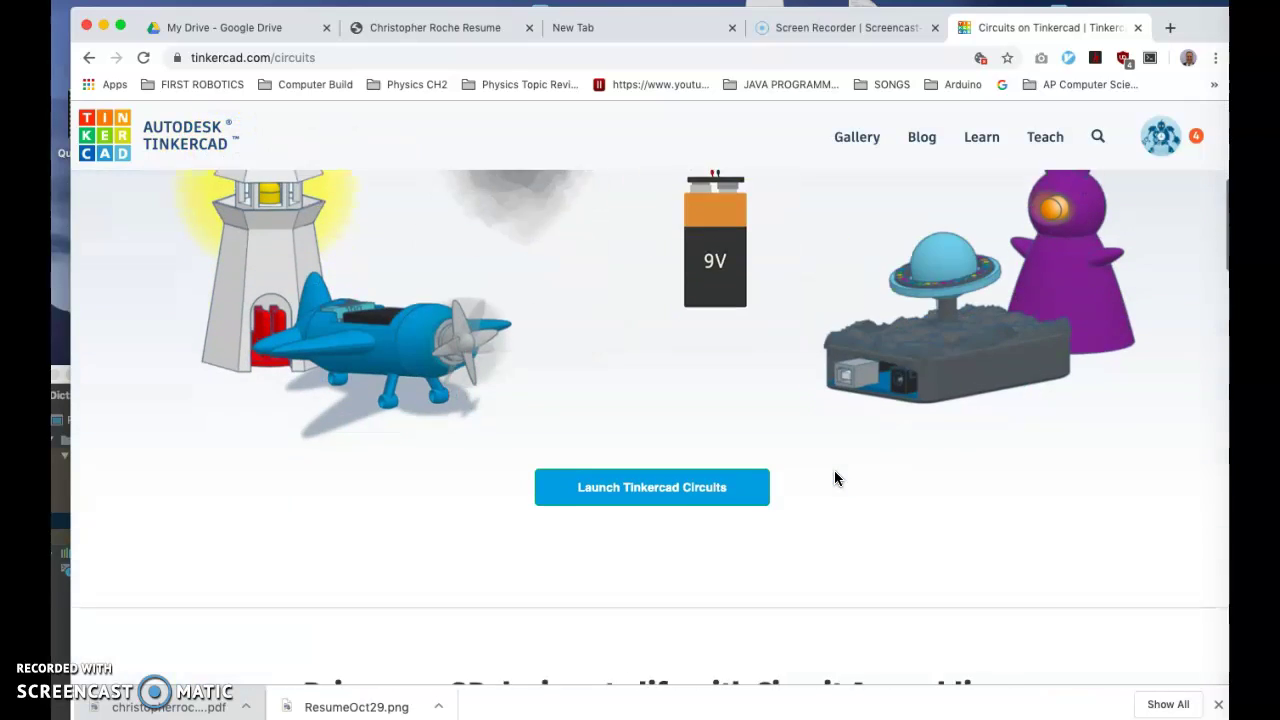
left_click(684, 470)
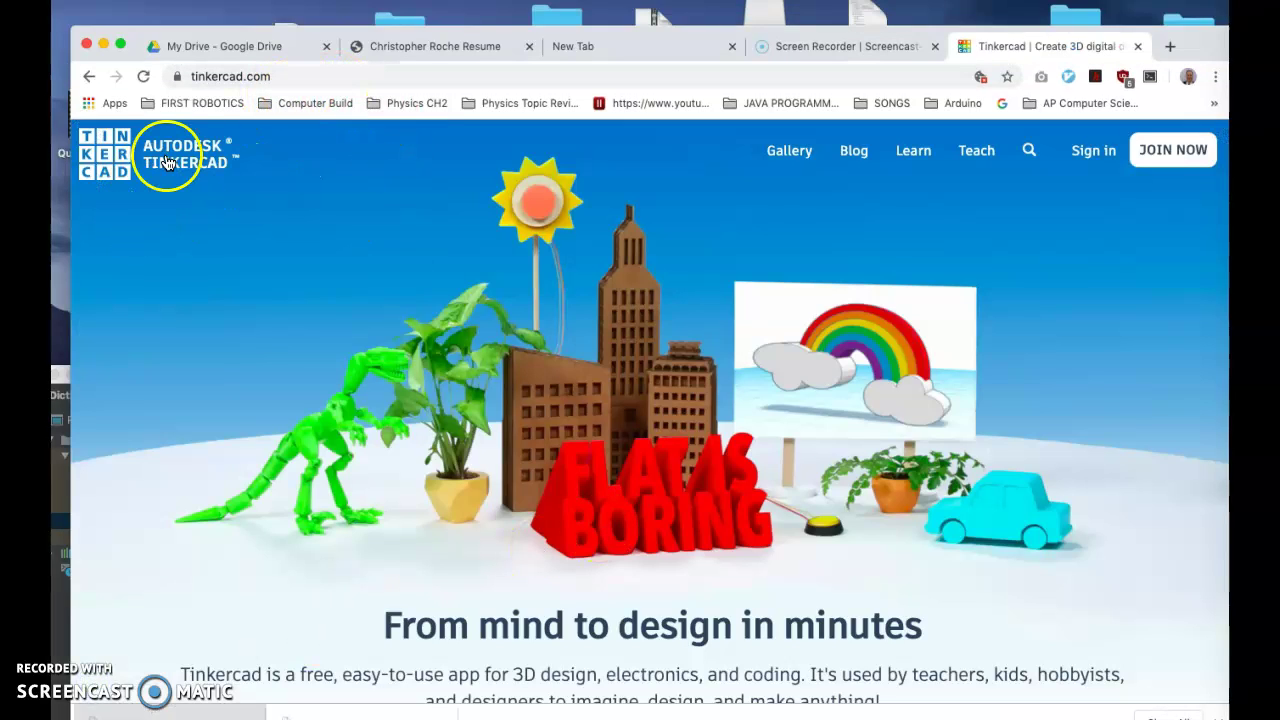
- Open the personal account sign-up from Tinkercad's join page, and leave it by closing the browser tab
left_click(1173, 152)
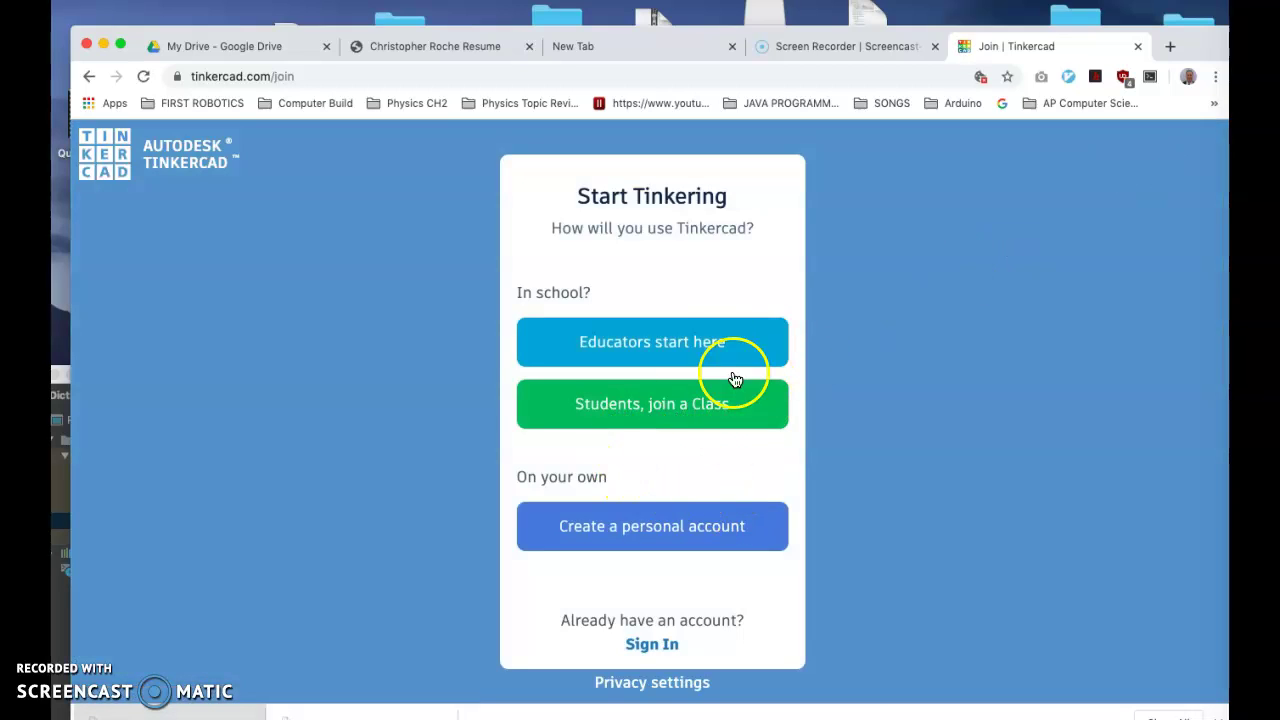
left_click(664, 535)
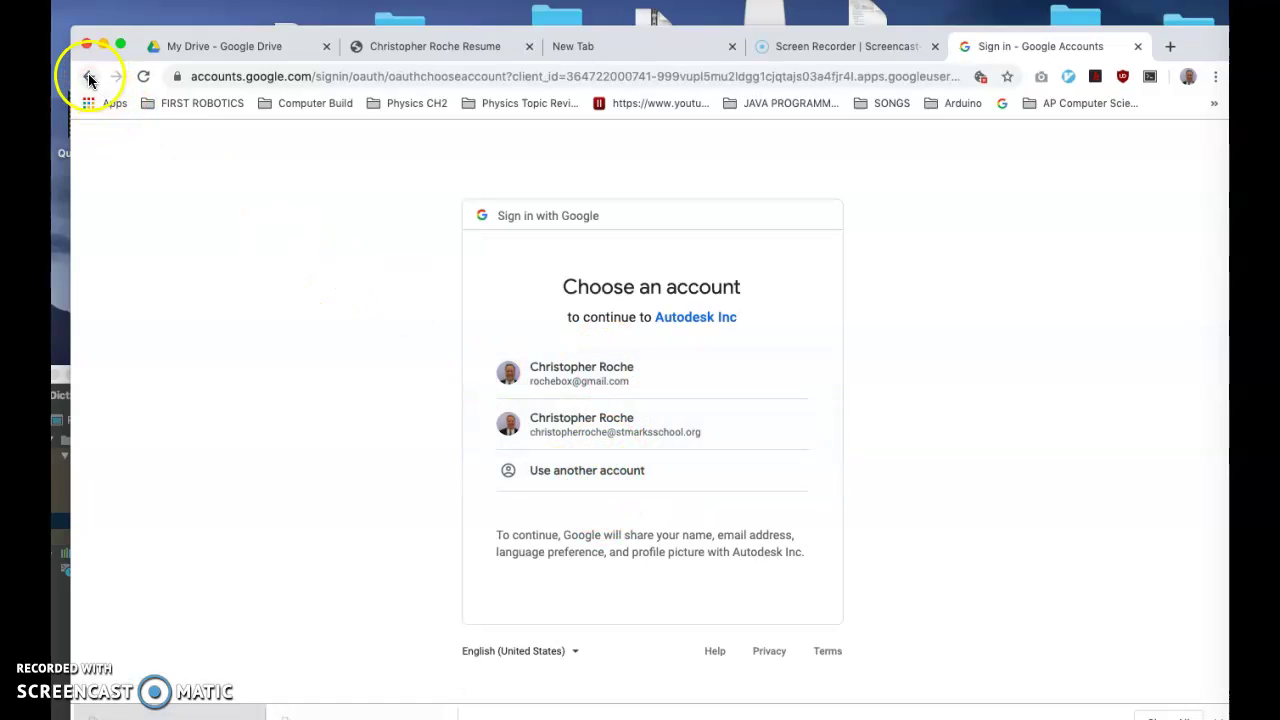
left_click(88, 77)
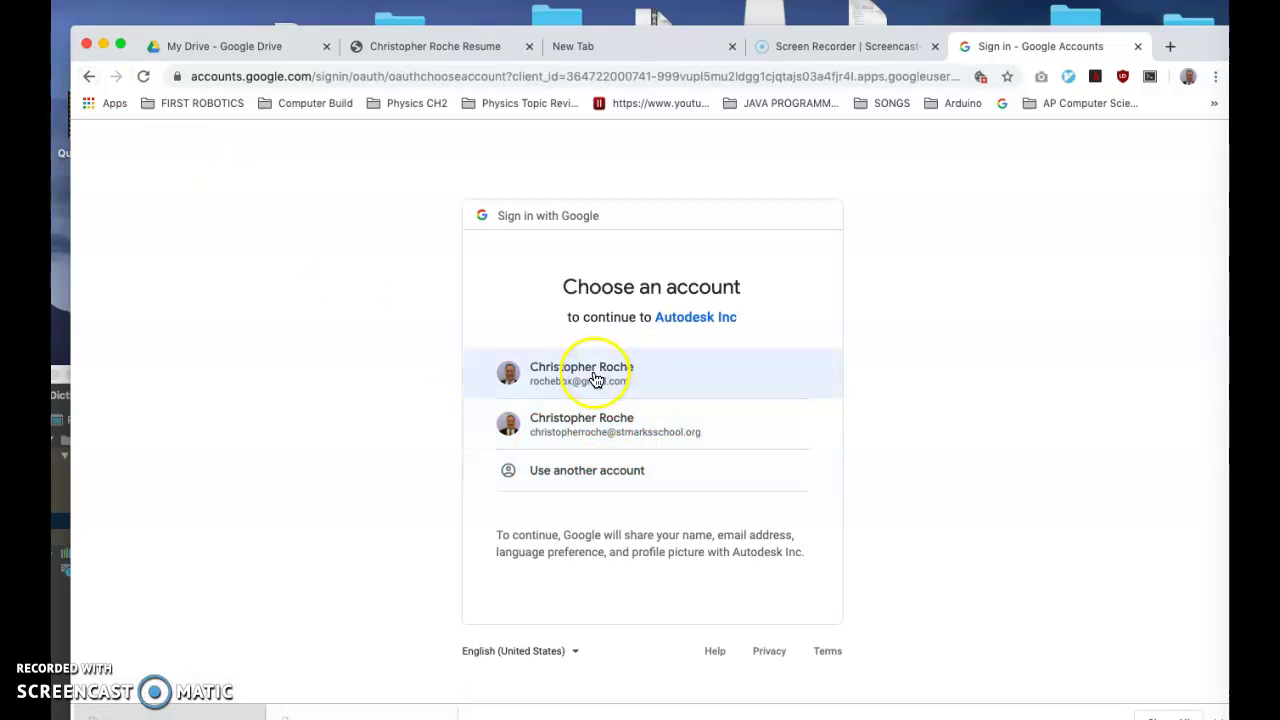
left_click(89, 77)
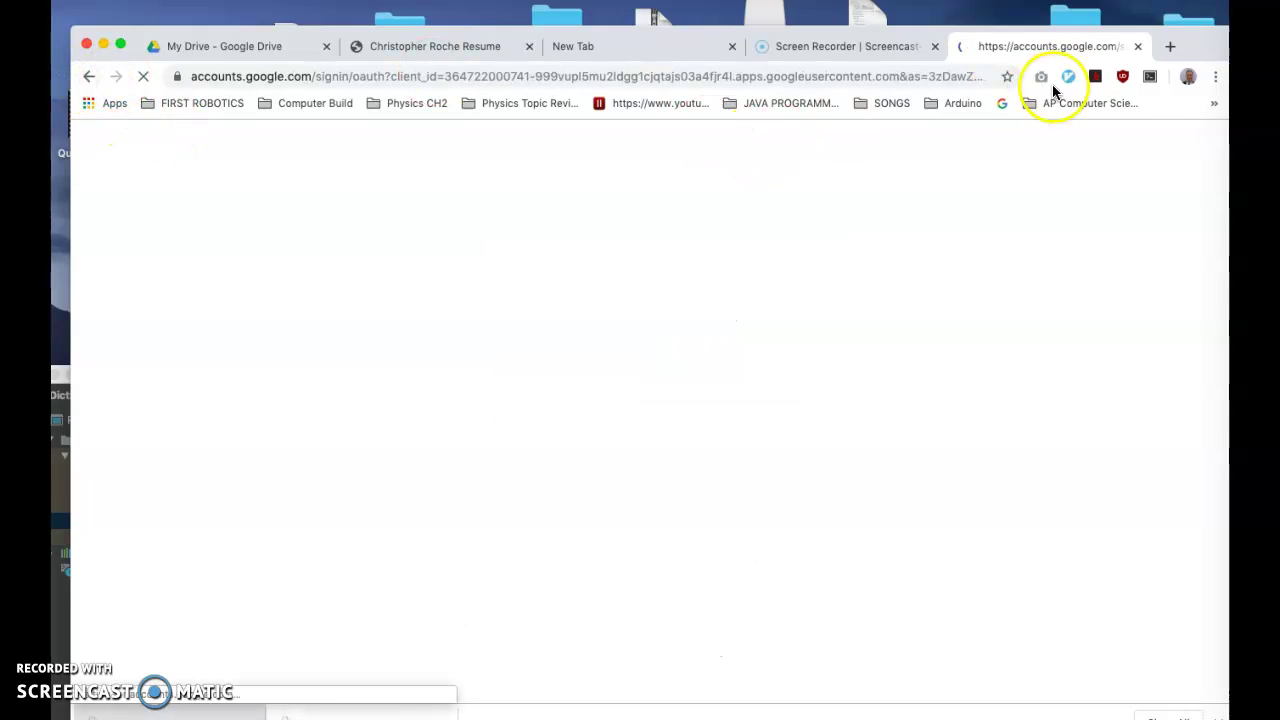
left_click(1137, 46)
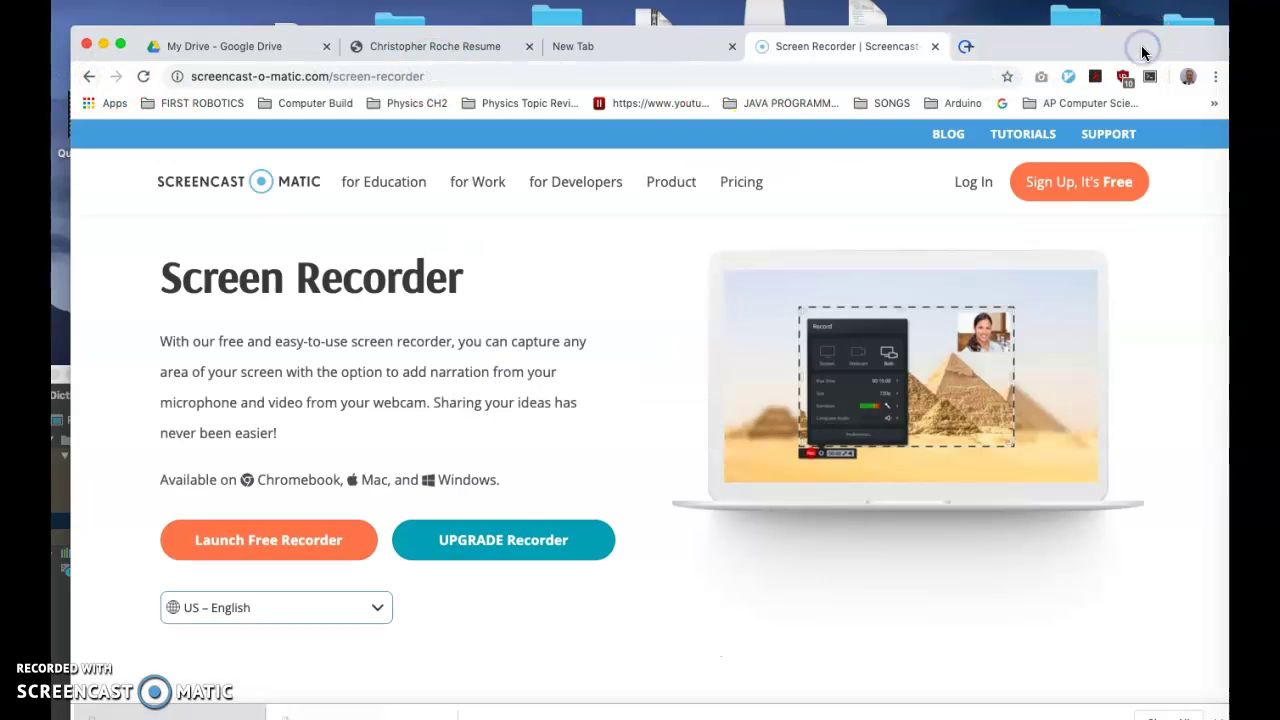
- Search the web for Tinkercad circuits in a new tab and open the "Circuits on Tinkercad" result
left_click(963, 46)
left_click(329, 80)
type("tink")
key("Return")
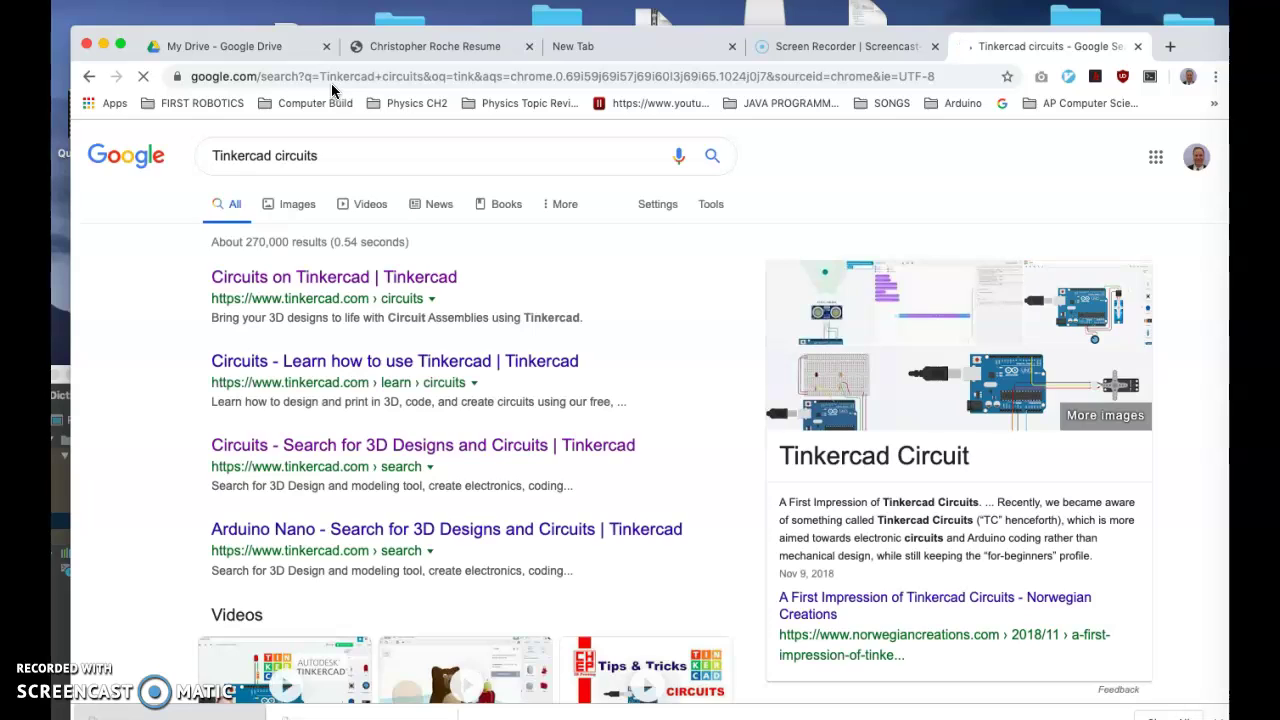
left_click(255, 277)
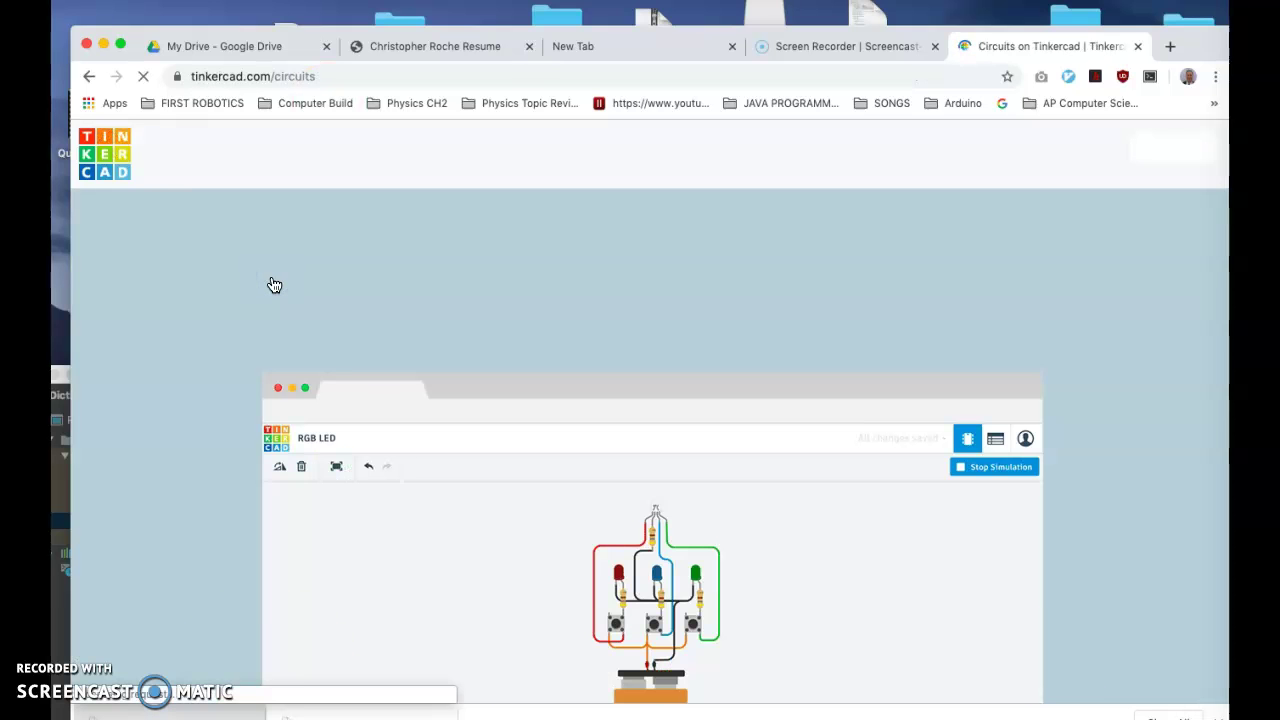
- Launch Tinkercad Circuits and sign in to the Autodesk account with the saved e-mail and password
scroll(724, 480, "down", 3)
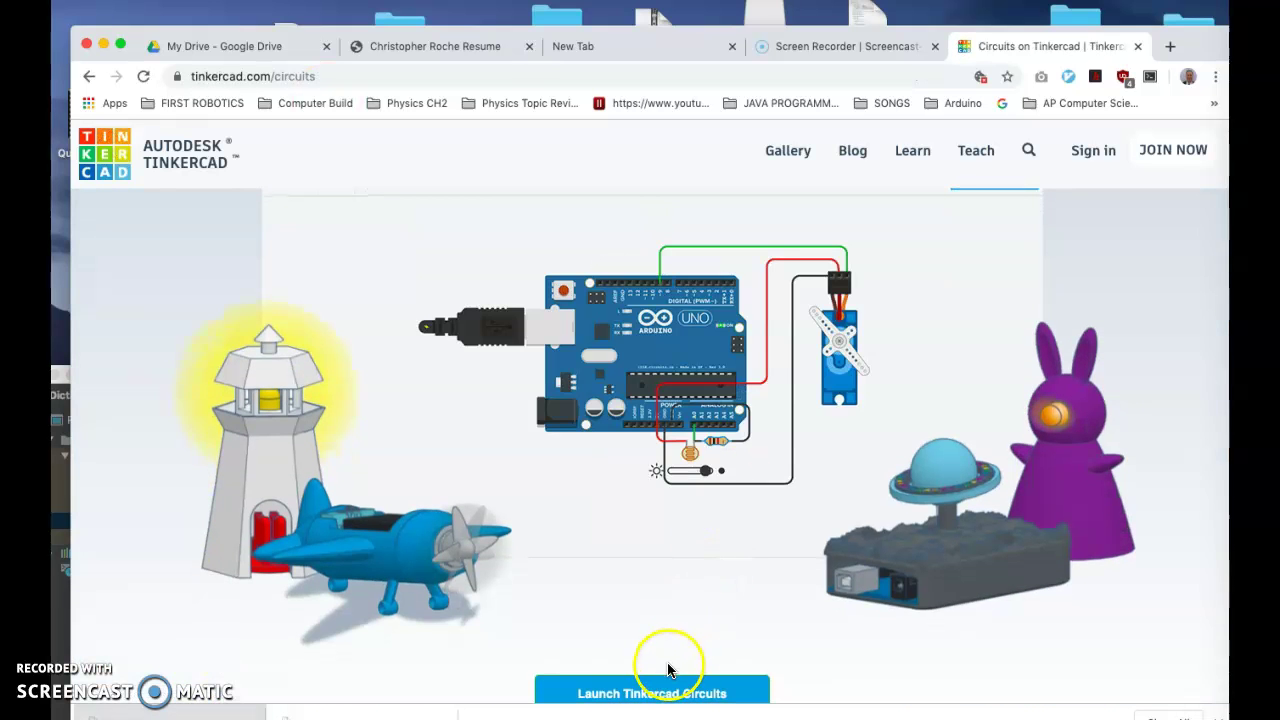
left_click(667, 688)
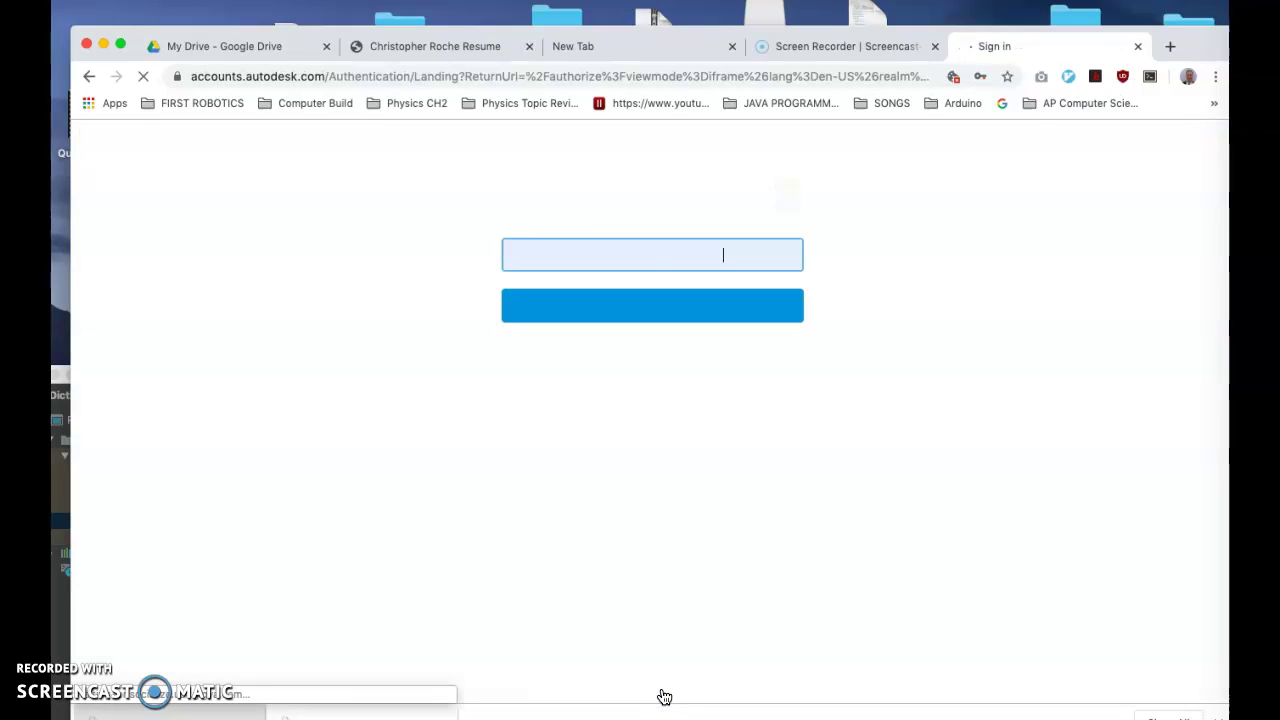
left_click(650, 310)
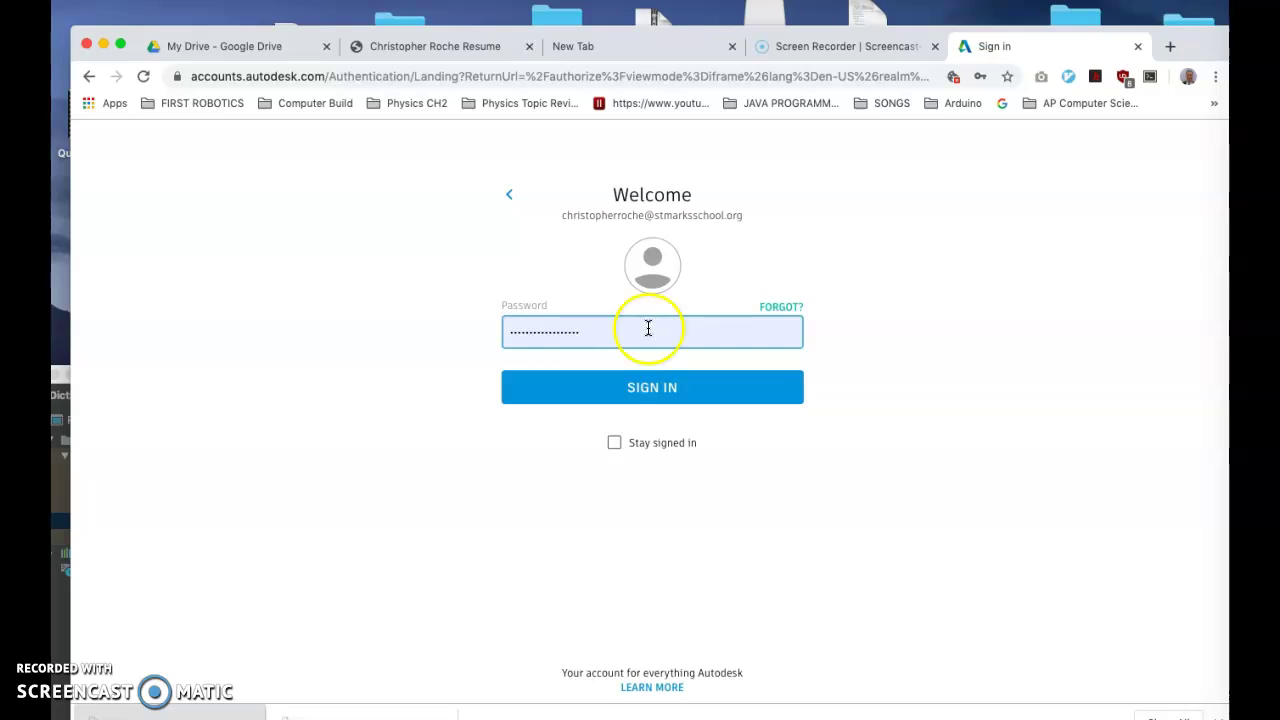
left_click(653, 385)
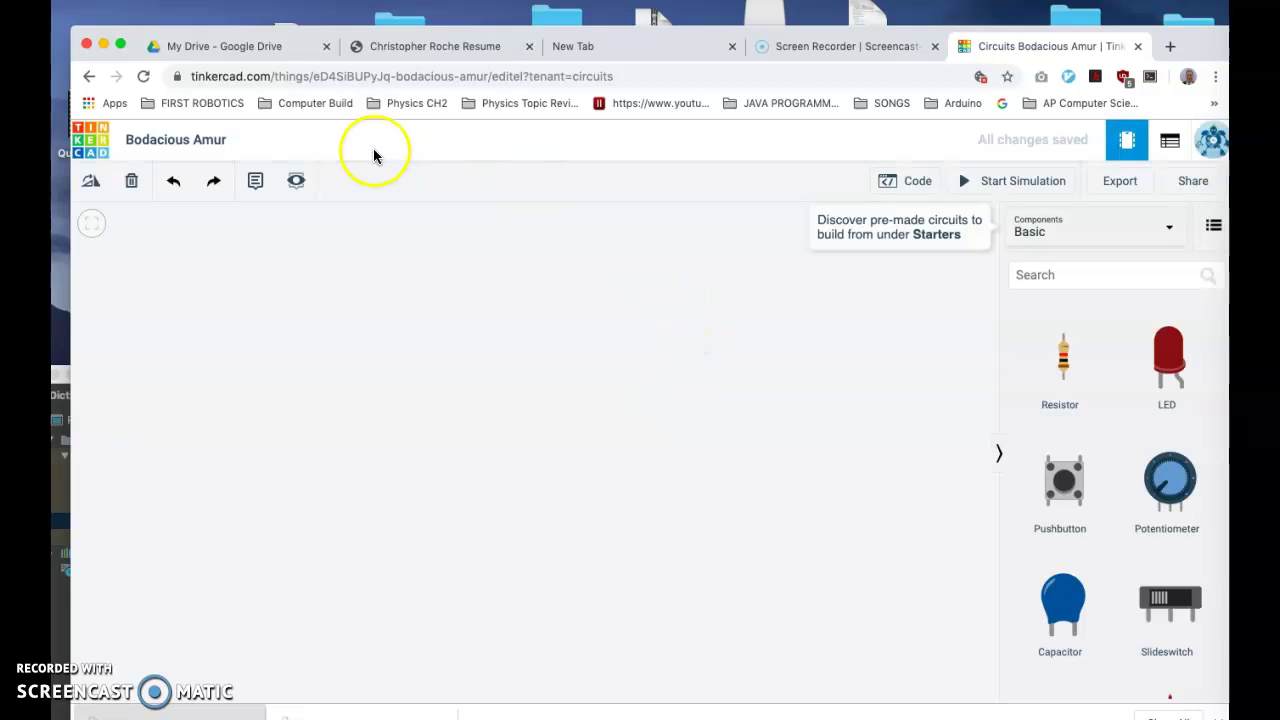
- Return to the dashboard's Circuits collection and create a new circuit
left_click(93, 146)
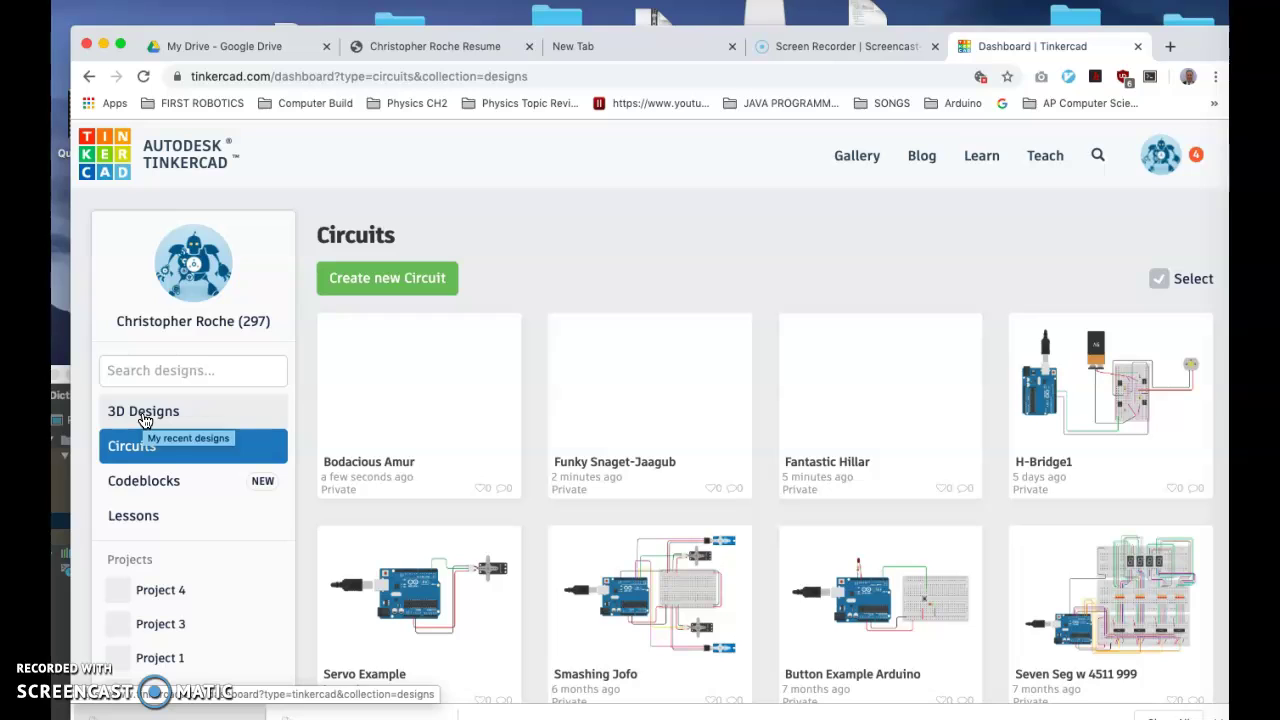
left_click(138, 450)
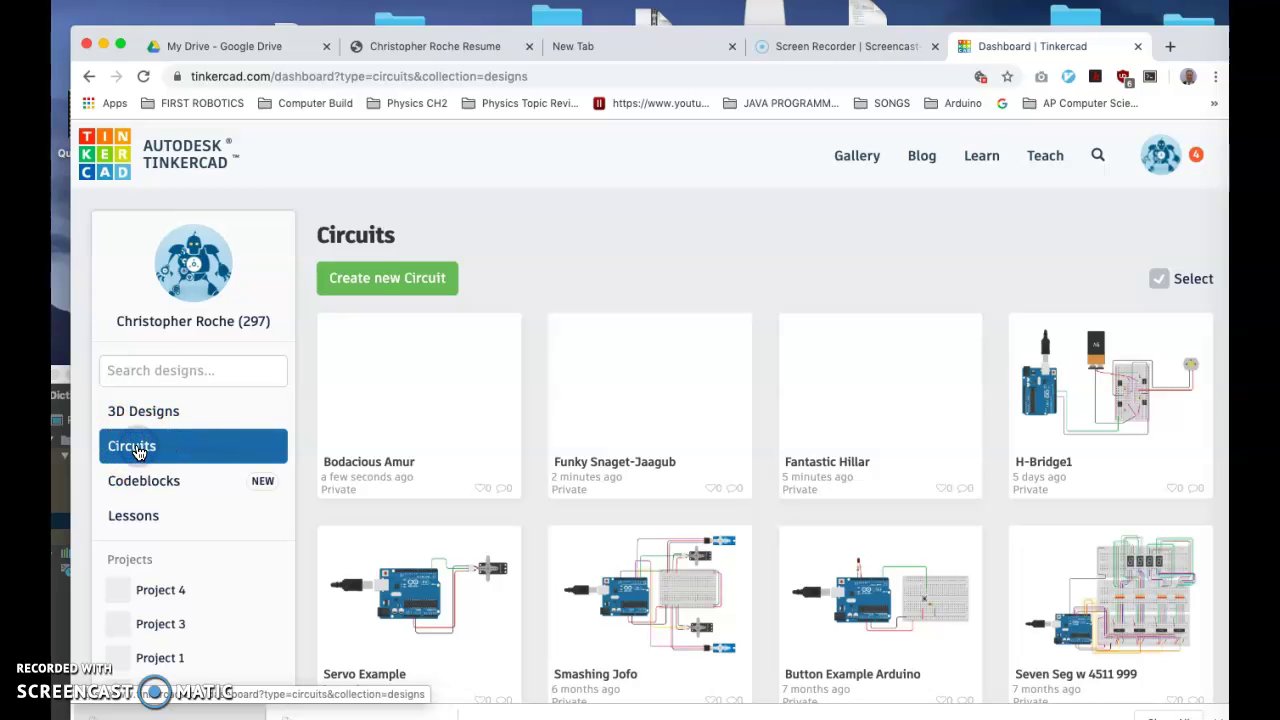
left_click(407, 279)
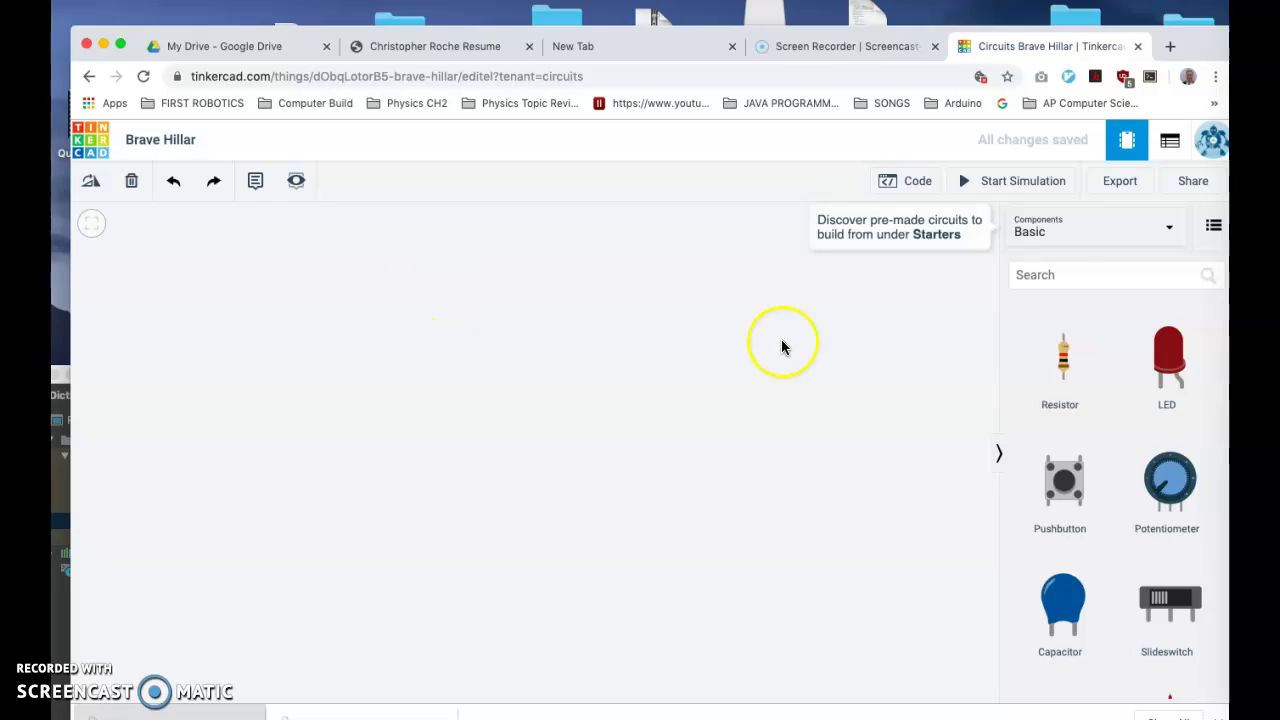
- Search the components for breadboard and place a Breadboard Small in the middle of the workspace
left_click(1046, 274)
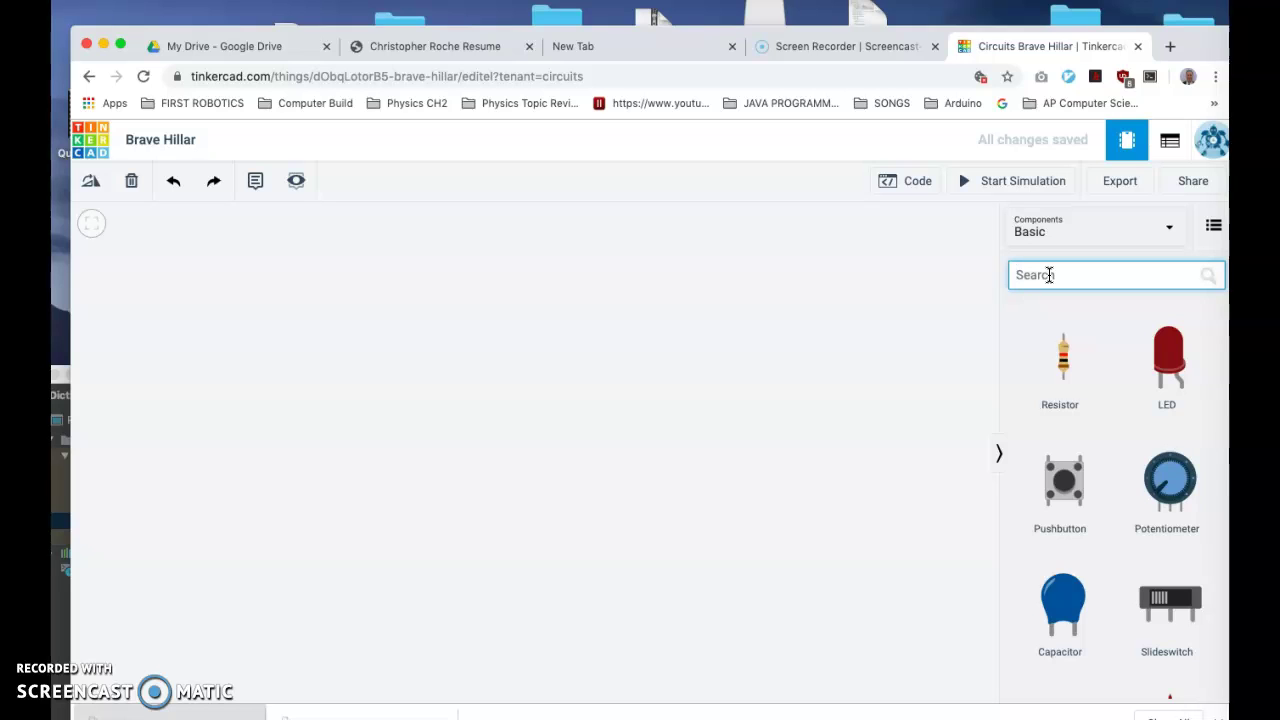
type("breadboard")
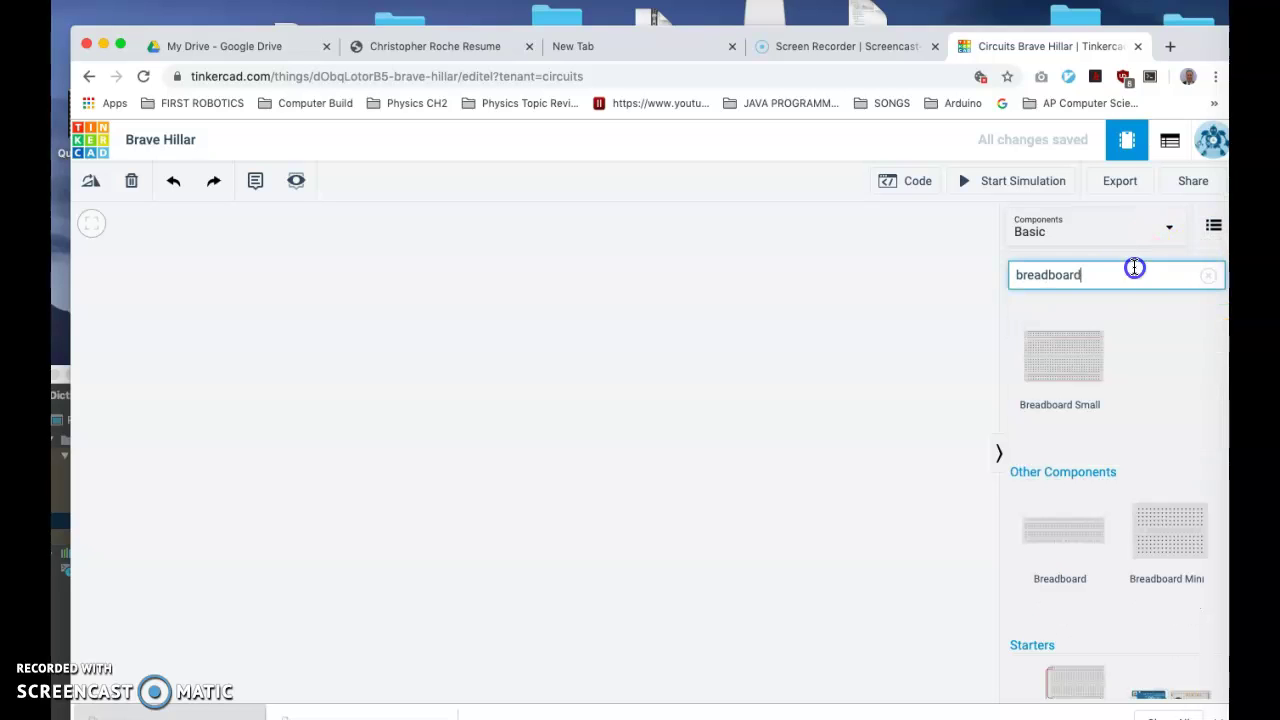
key("BackSpace")
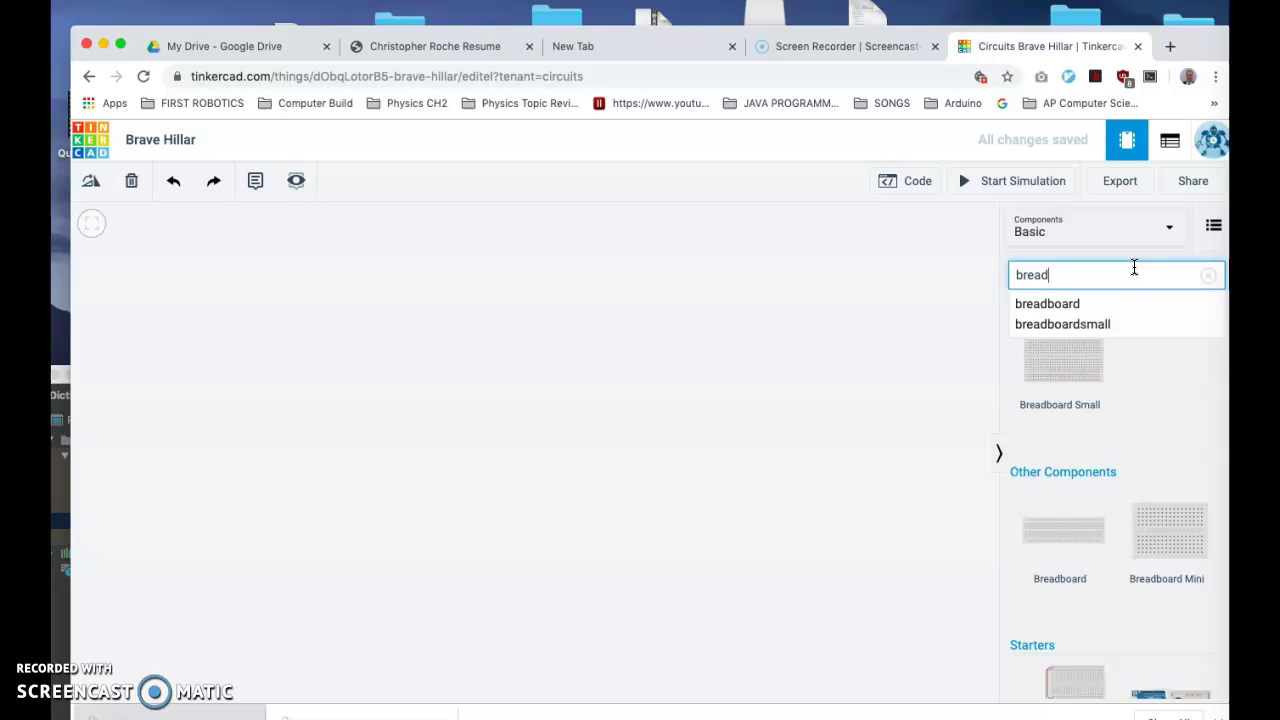
left_click(1082, 304)
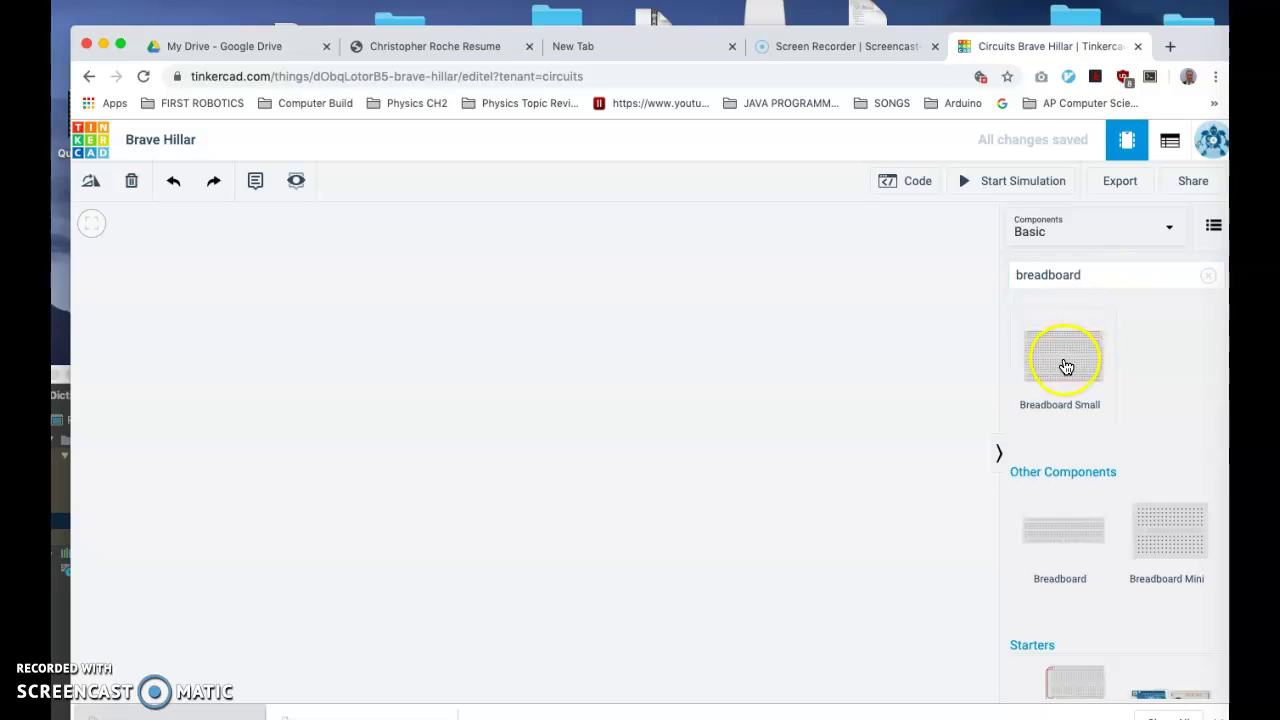
left_click_drag(1064, 364, 537, 465)
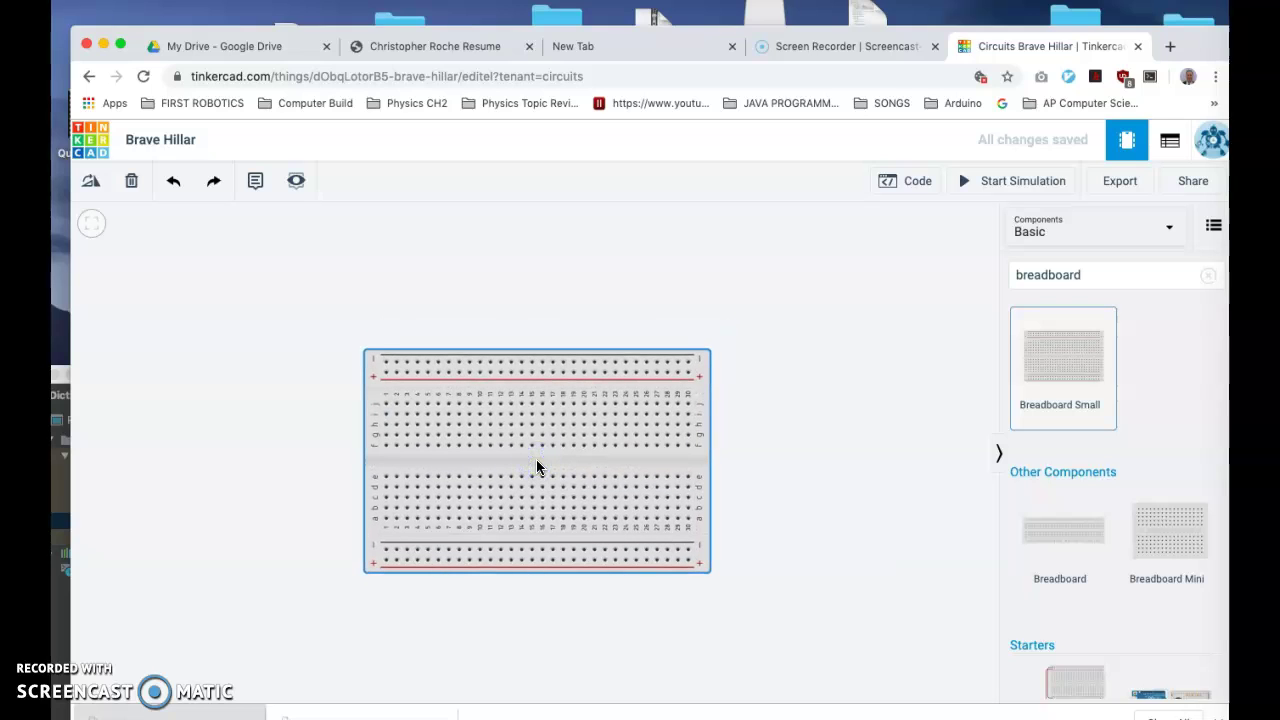
left_click(608, 477)
left_click(771, 500)
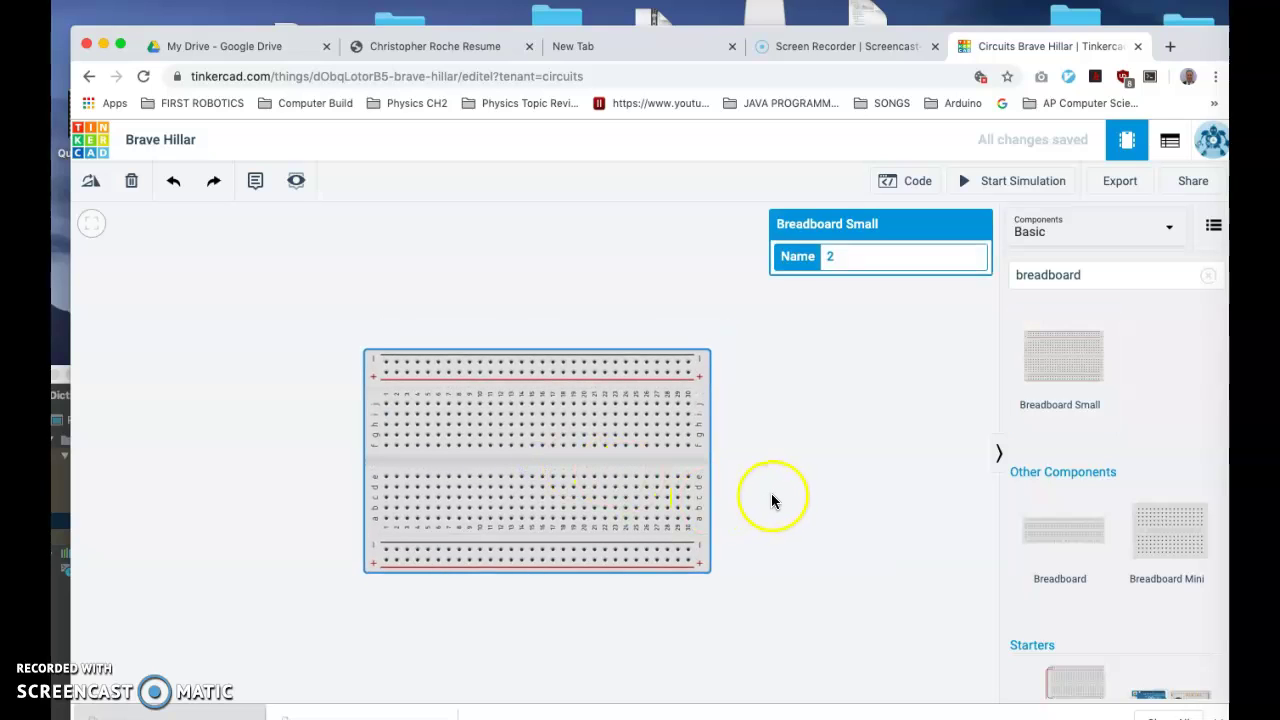
- Search the components for motor and place a DC Motor just above the breadboard
scroll(774, 500, "down", 5)
scroll(774, 500, "up", 8)
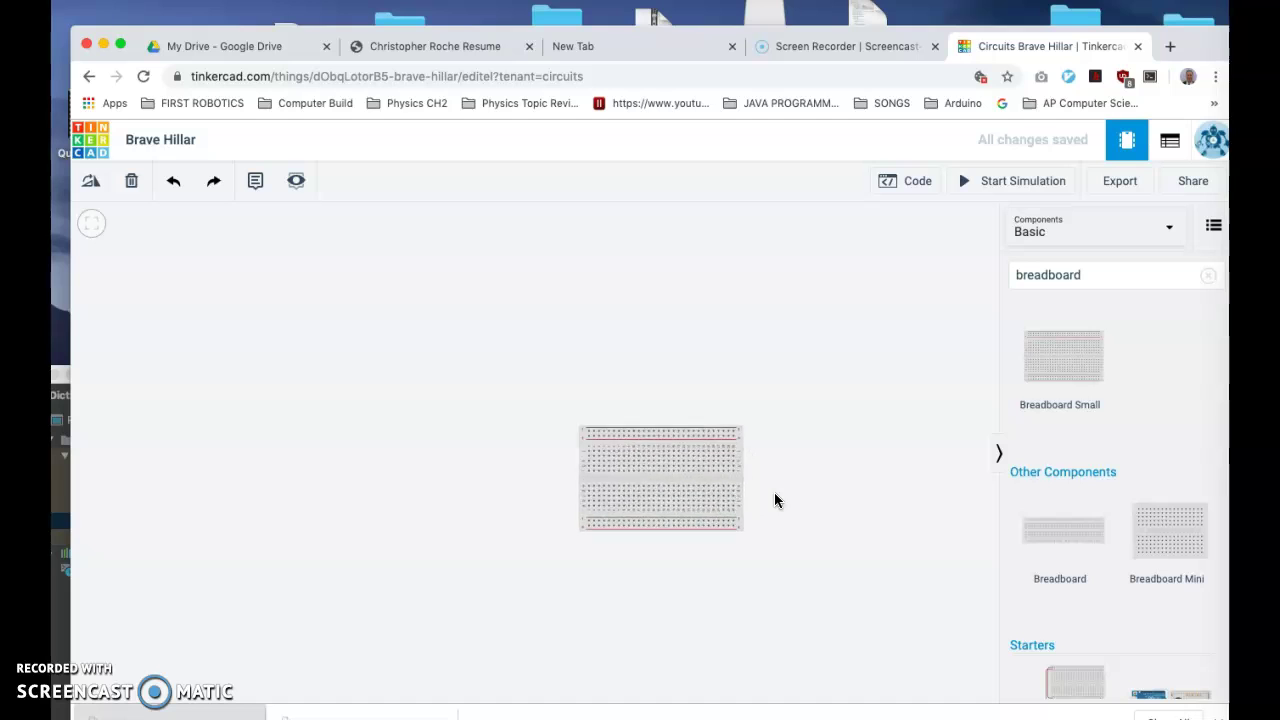
scroll(774, 500, "down", 2)
scroll(775, 500, "up", 2)
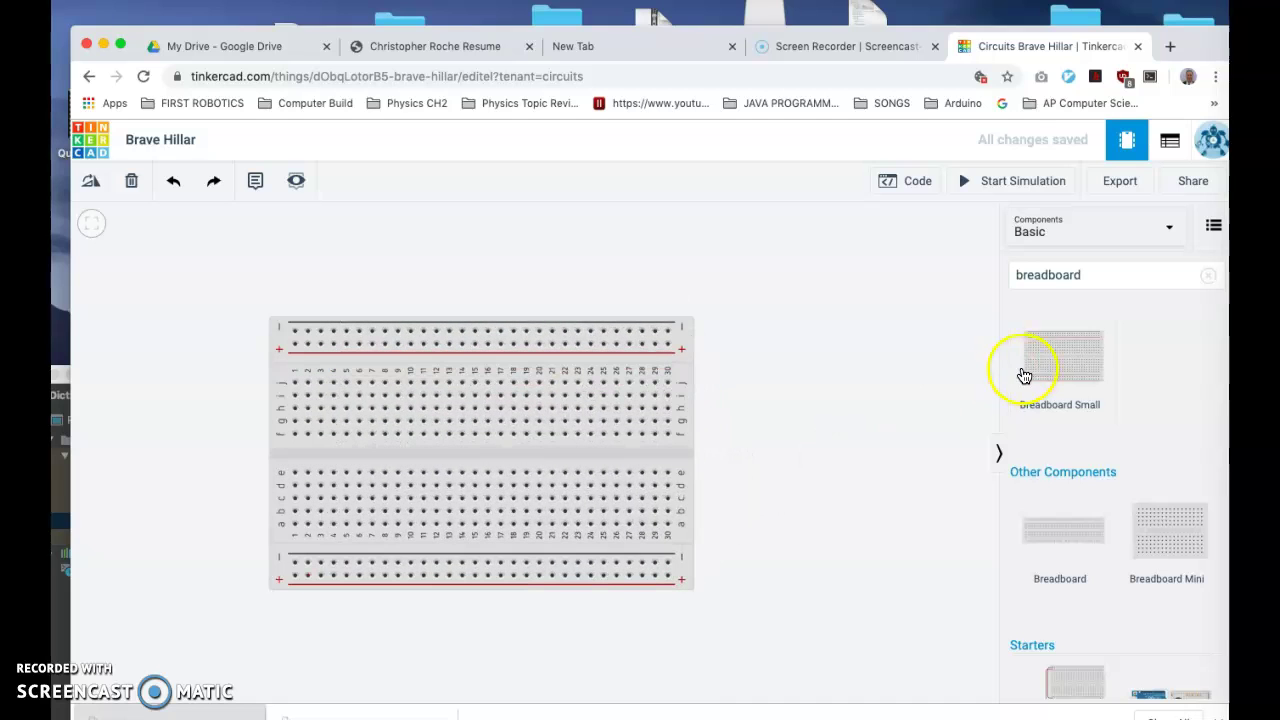
left_click(1096, 279)
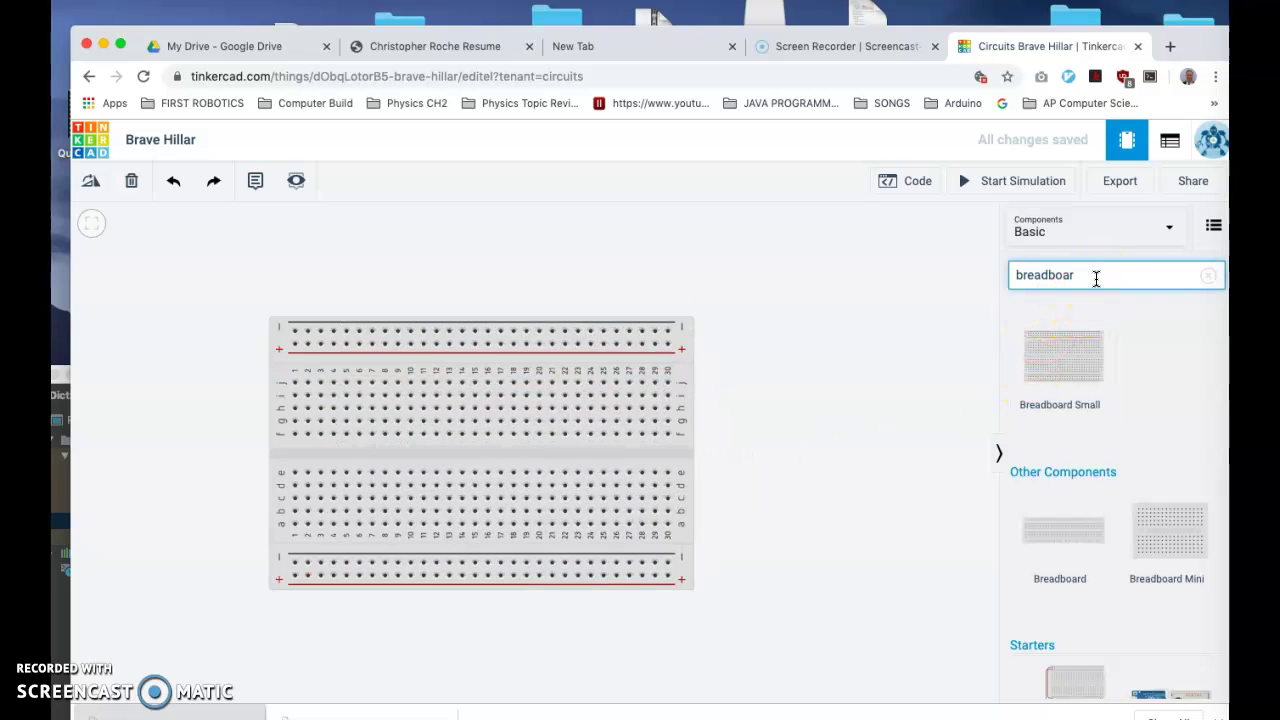
key("BackSpace")
key("BackSpace")
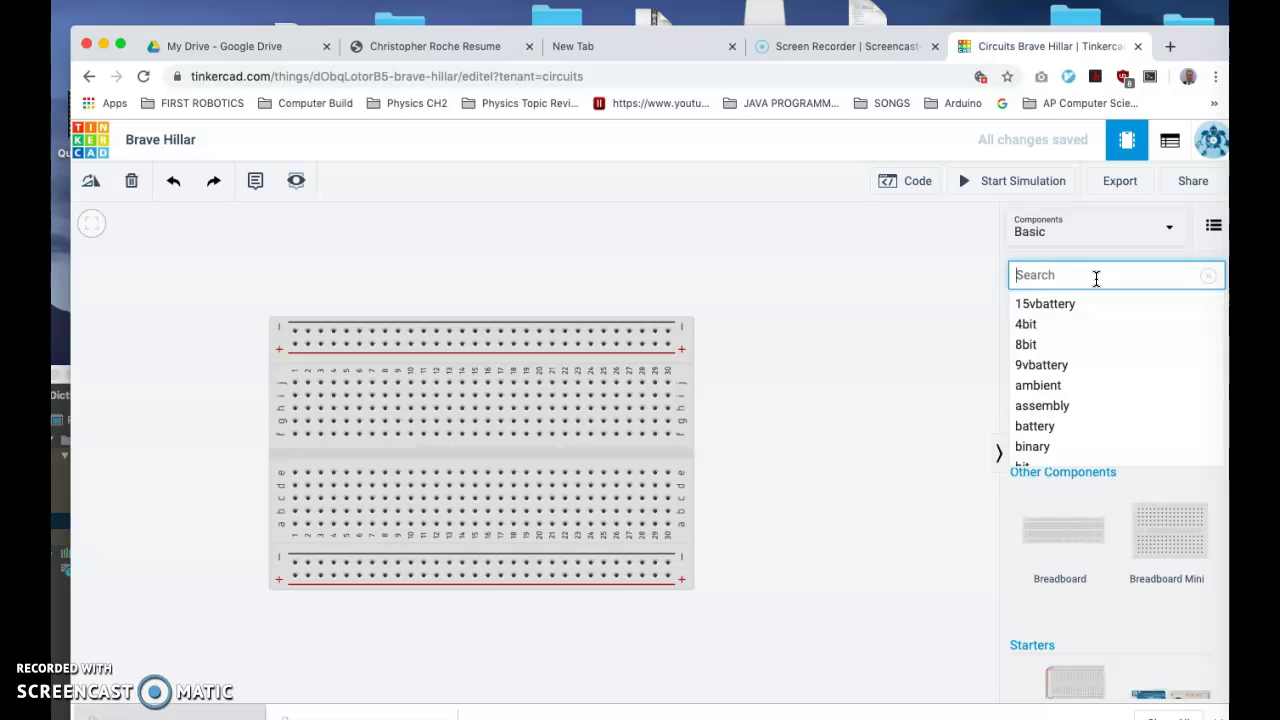
type("motor")
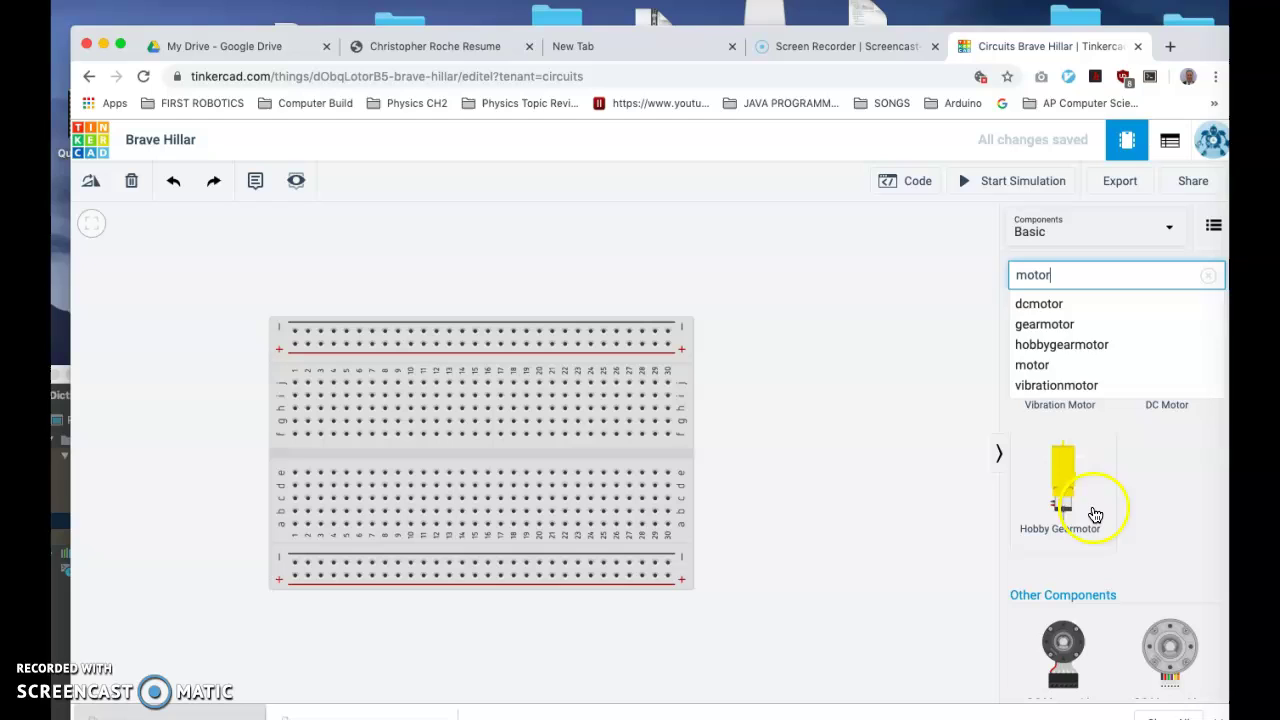
left_click(1080, 276)
key("Return")
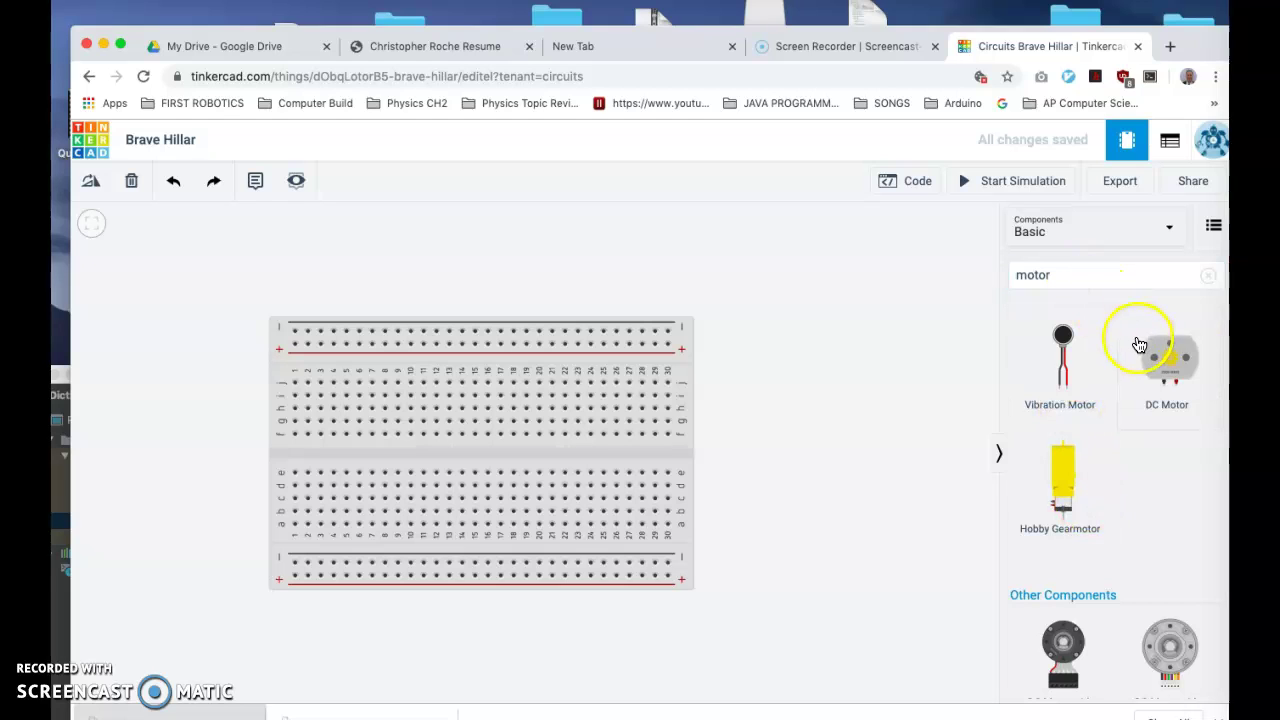
left_click_drag(1155, 347, 489, 300)
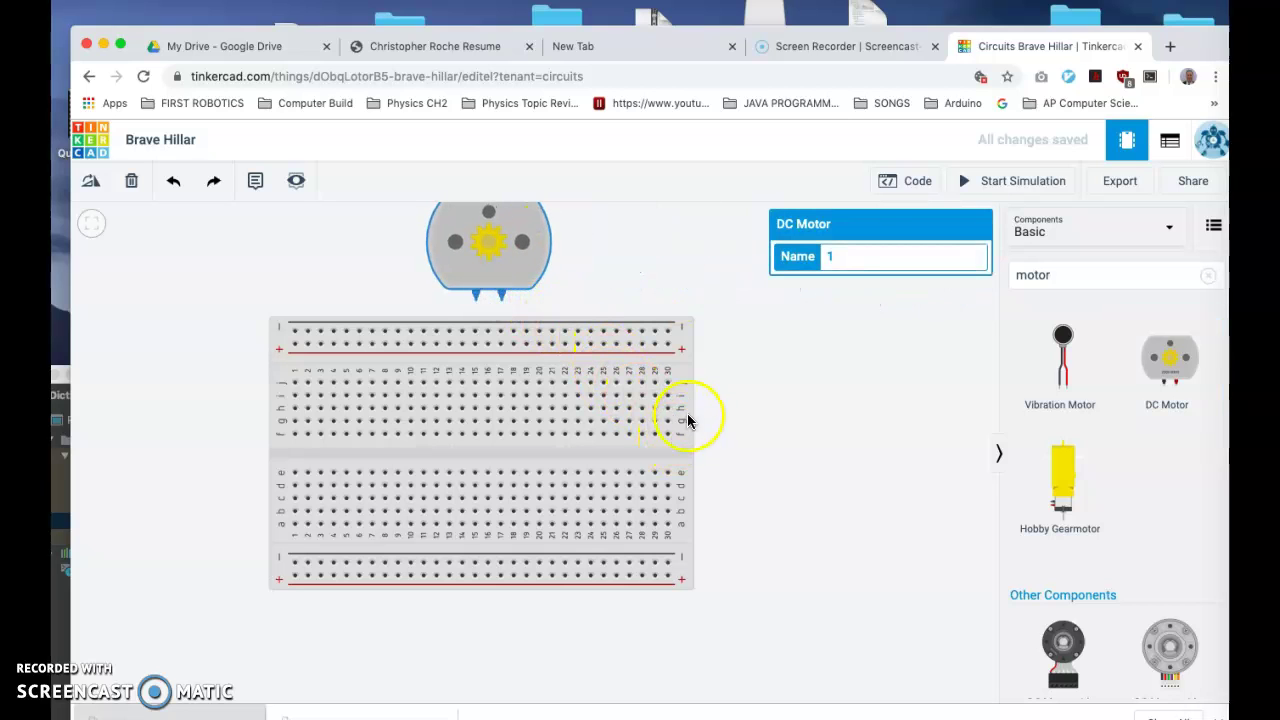
- Move the breadboard down away from the DC motor, with the motor above the breadboard's left half
left_click_drag(688, 377, 876, 453)
mouse_move(537, 230)
left_mouse_down()
mouse_move(534, 220)
mouse_move(423, 288)
mouse_move(414, 266)
mouse_move(516, 240)
left_mouse_up()
left_click(630, 315)
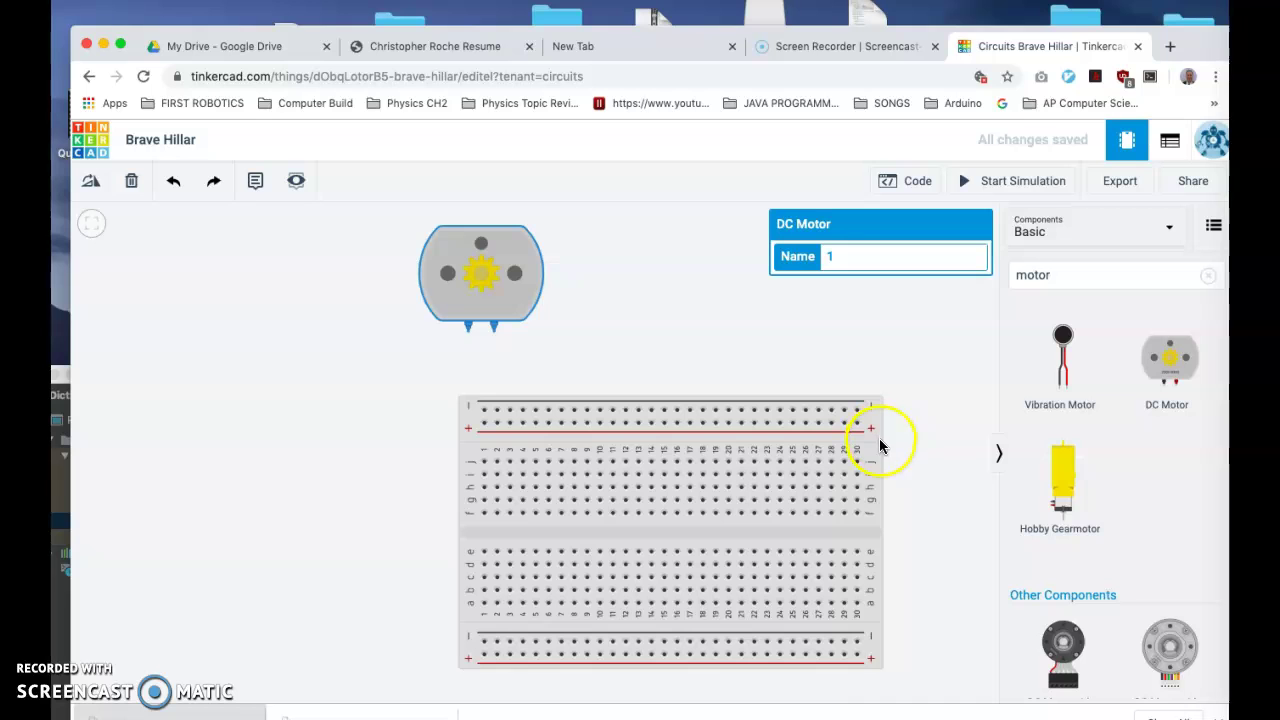
left_click_drag(880, 445, 774, 437)
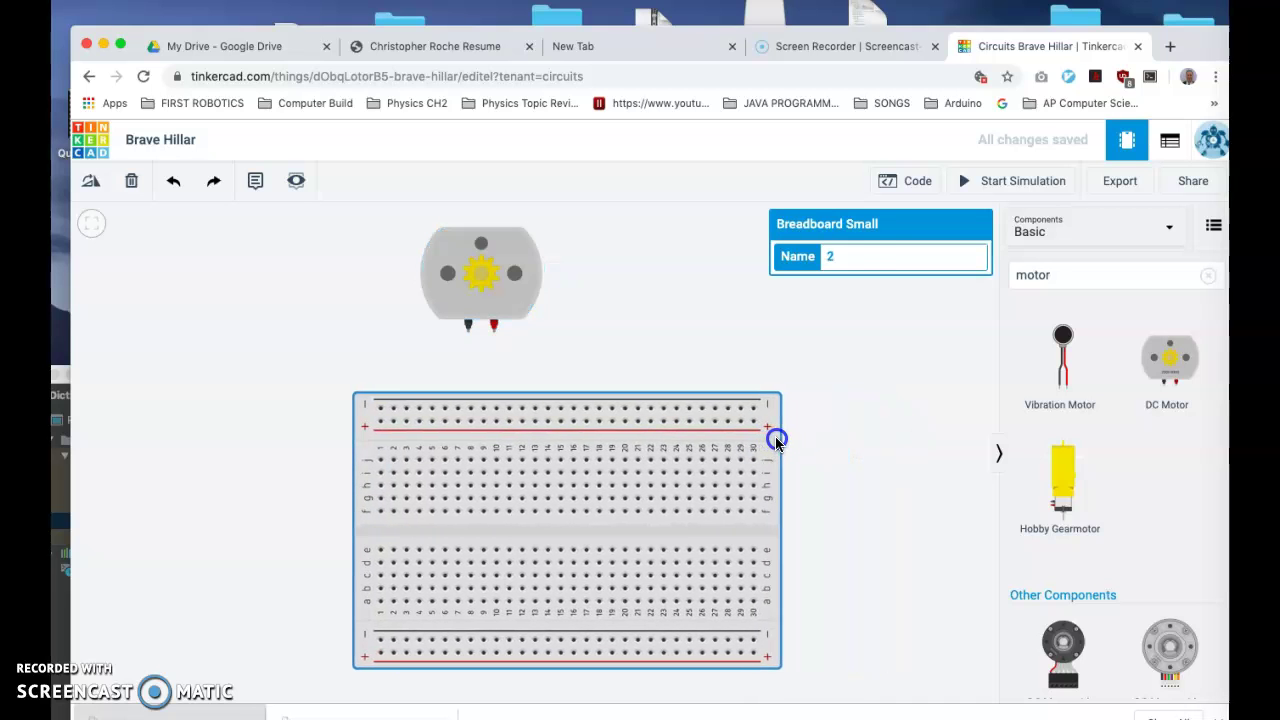
- Search the components for bat, place a 9V Battery above and to the right of the breadboard, and select it
scroll(776, 443, "down", 3)
scroll(776, 443, "up", 1)
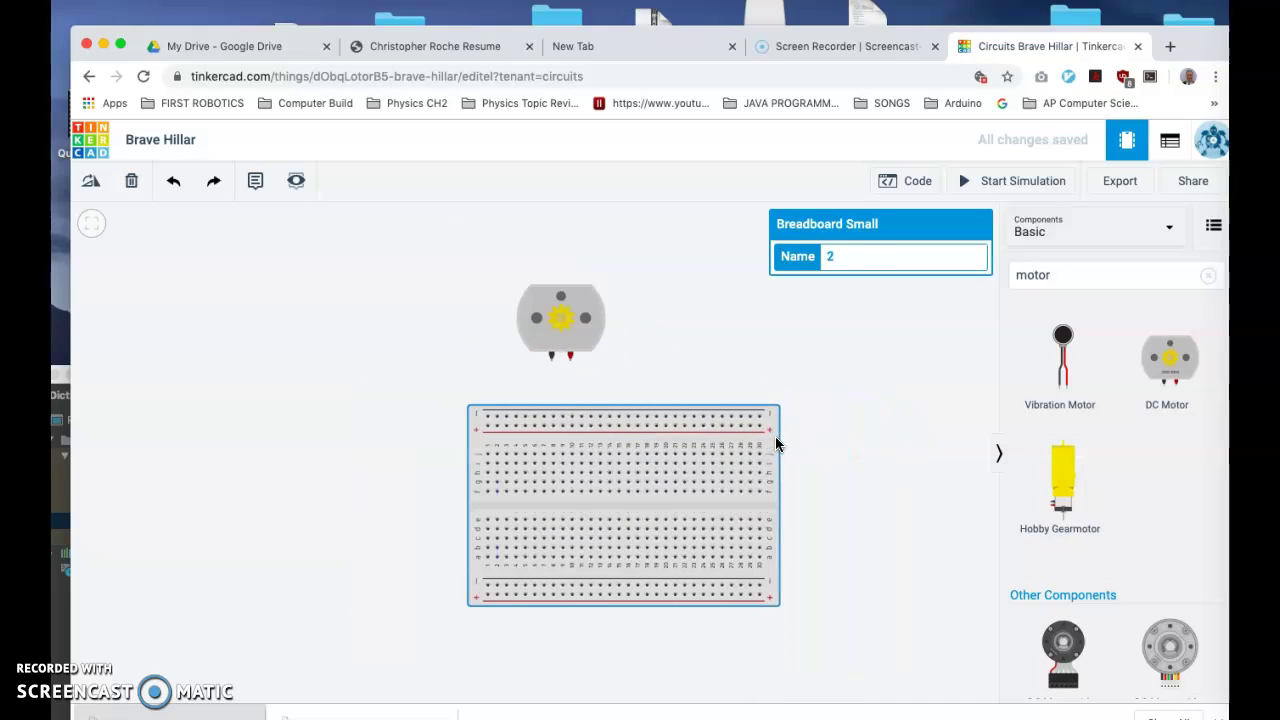
left_click(723, 346)
left_click(1066, 277)
key("BackSpace")
key("BackSpace")
key("BackSpace")
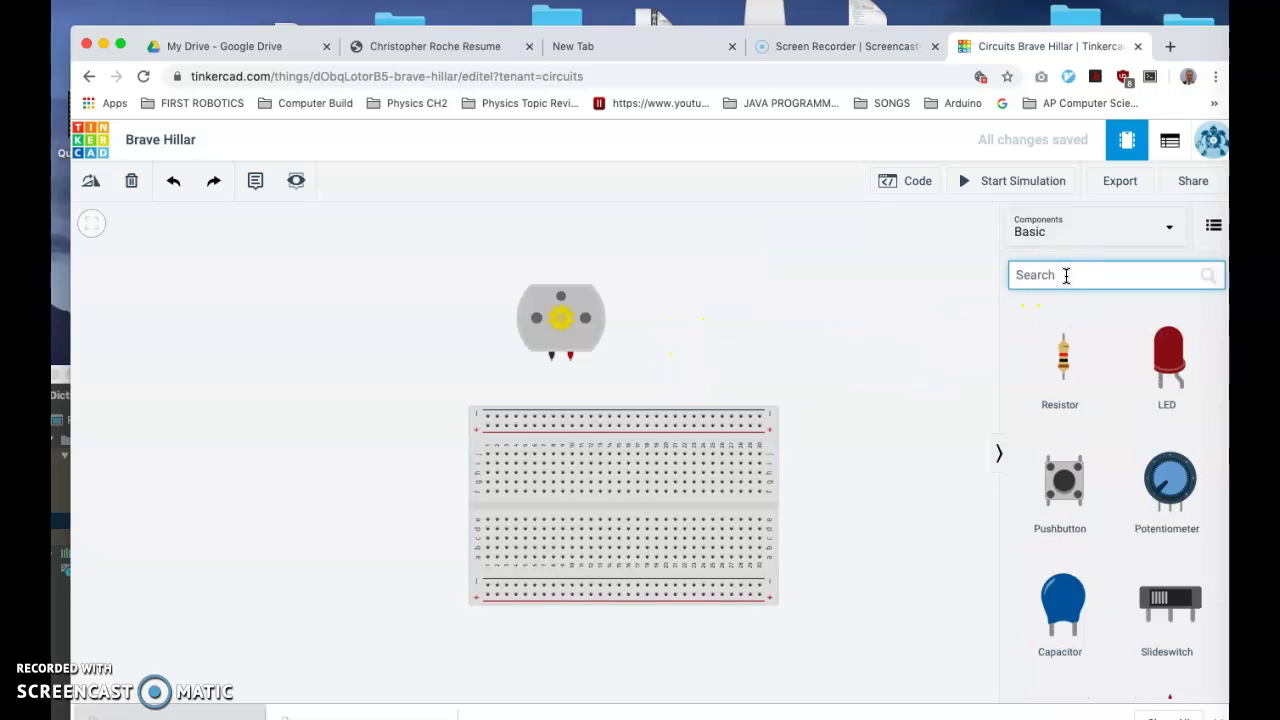
type("bat")
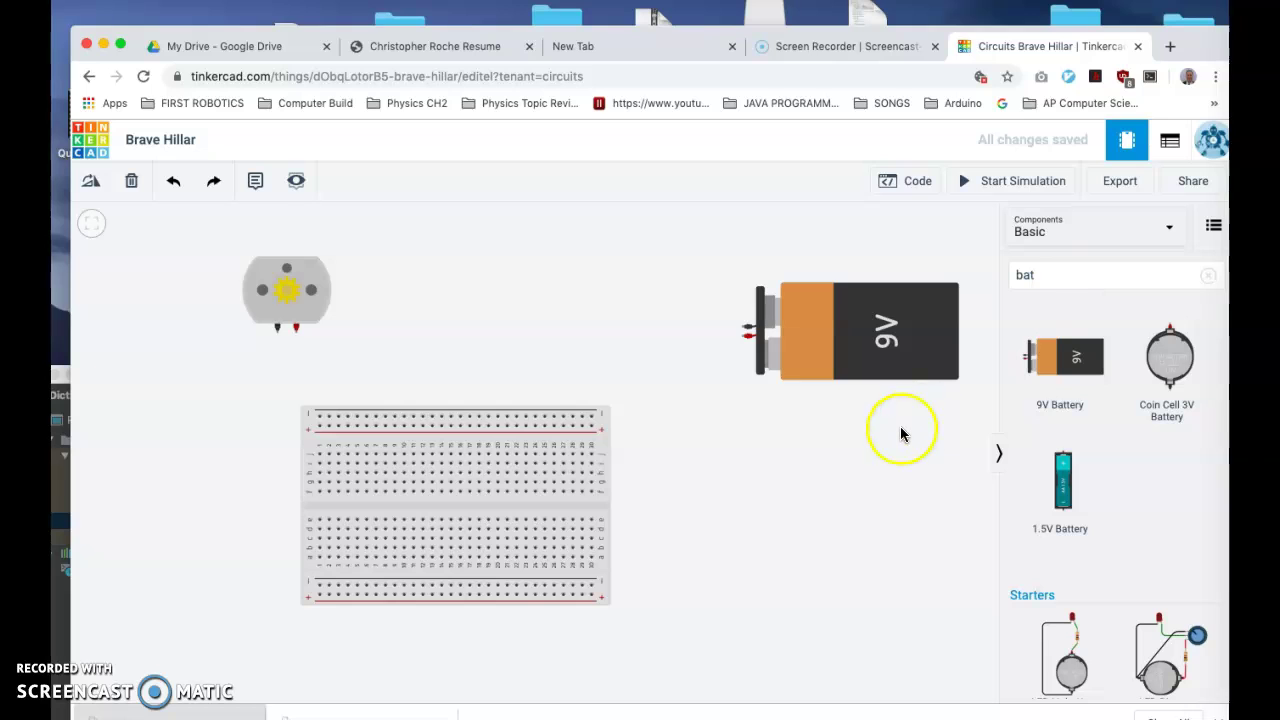
left_click(906, 364)
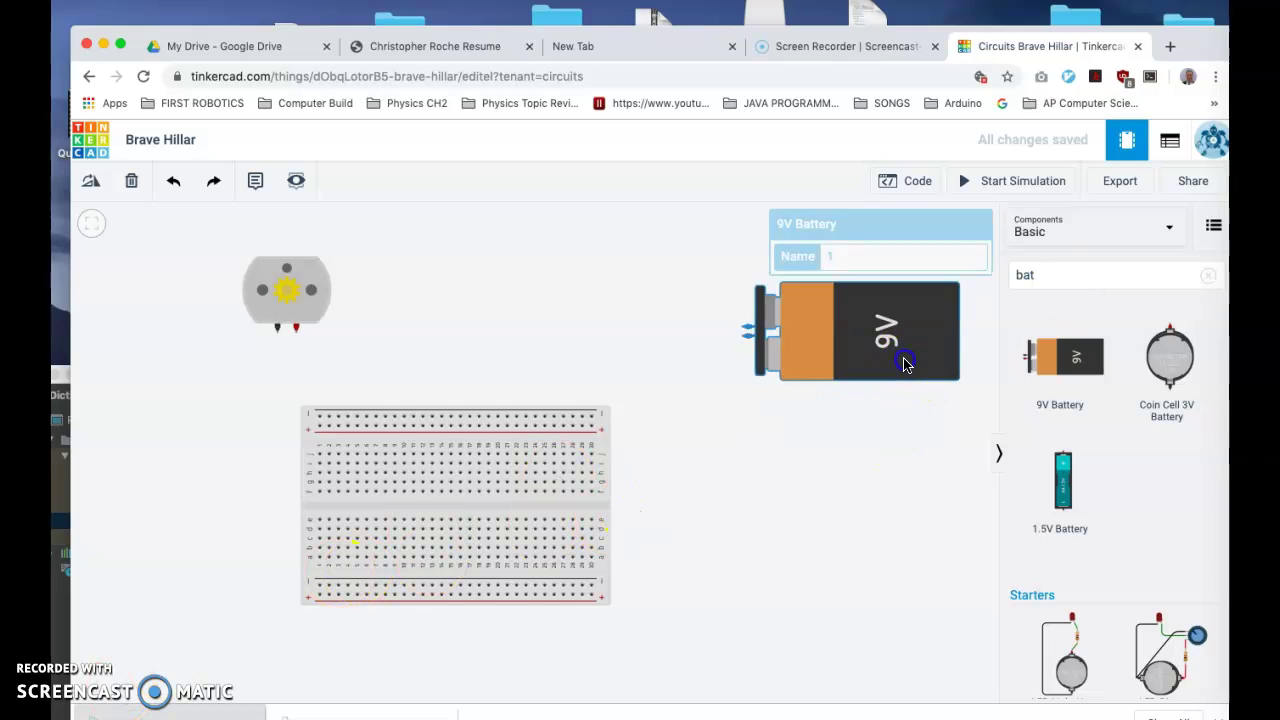
- Delete the selected 9V Battery and place a new one above and to the right of the breadboard
key("Delete")
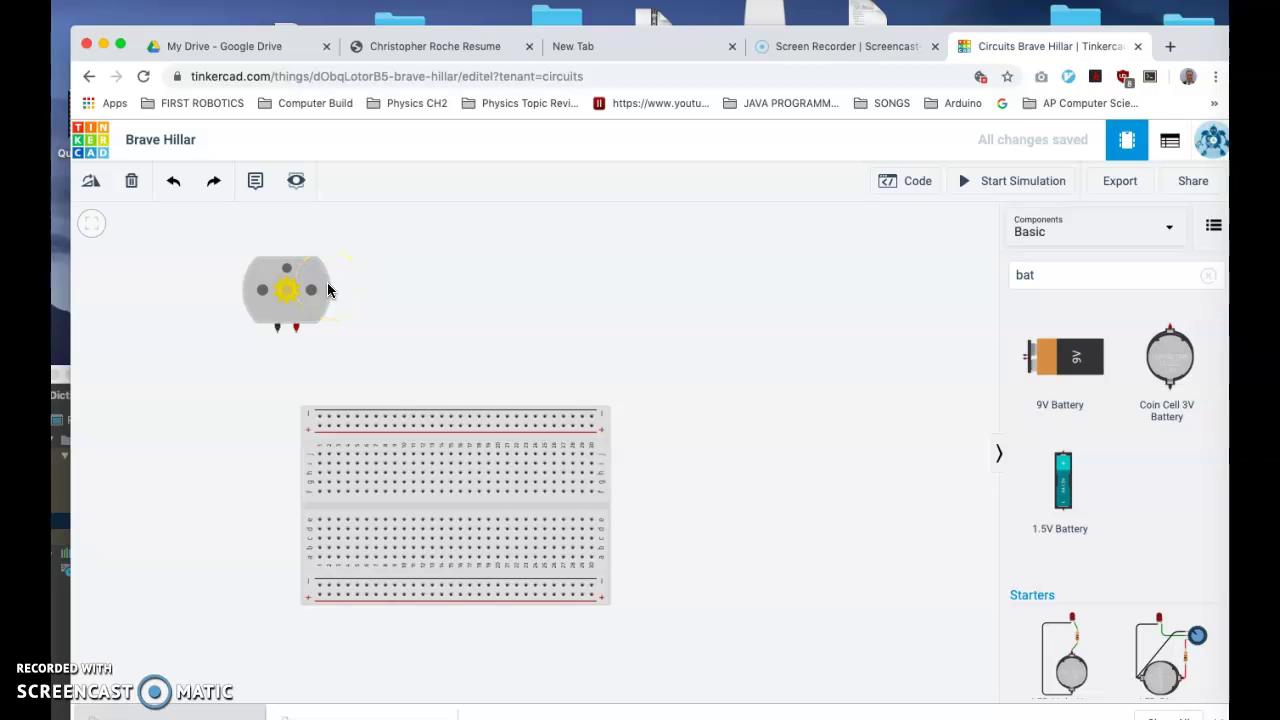
left_click_drag(1080, 358, 675, 352)
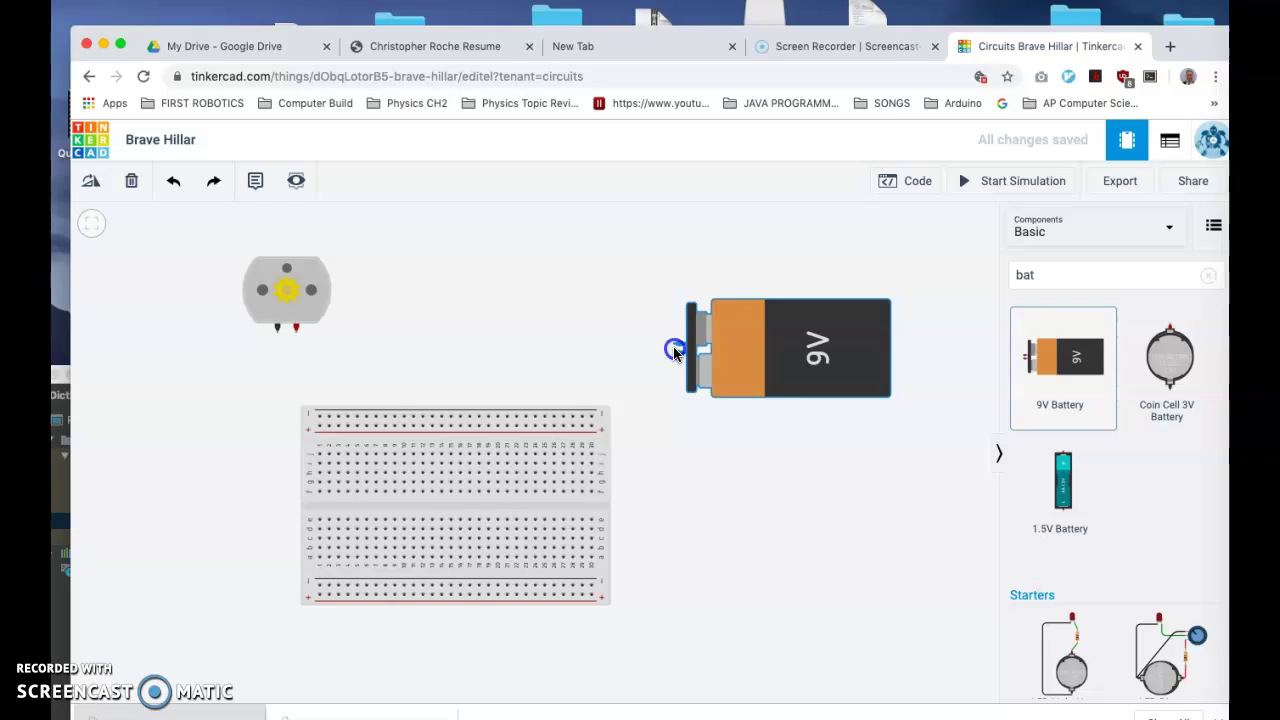
- Search the components for battery and look through the available parts
left_click(1058, 278)
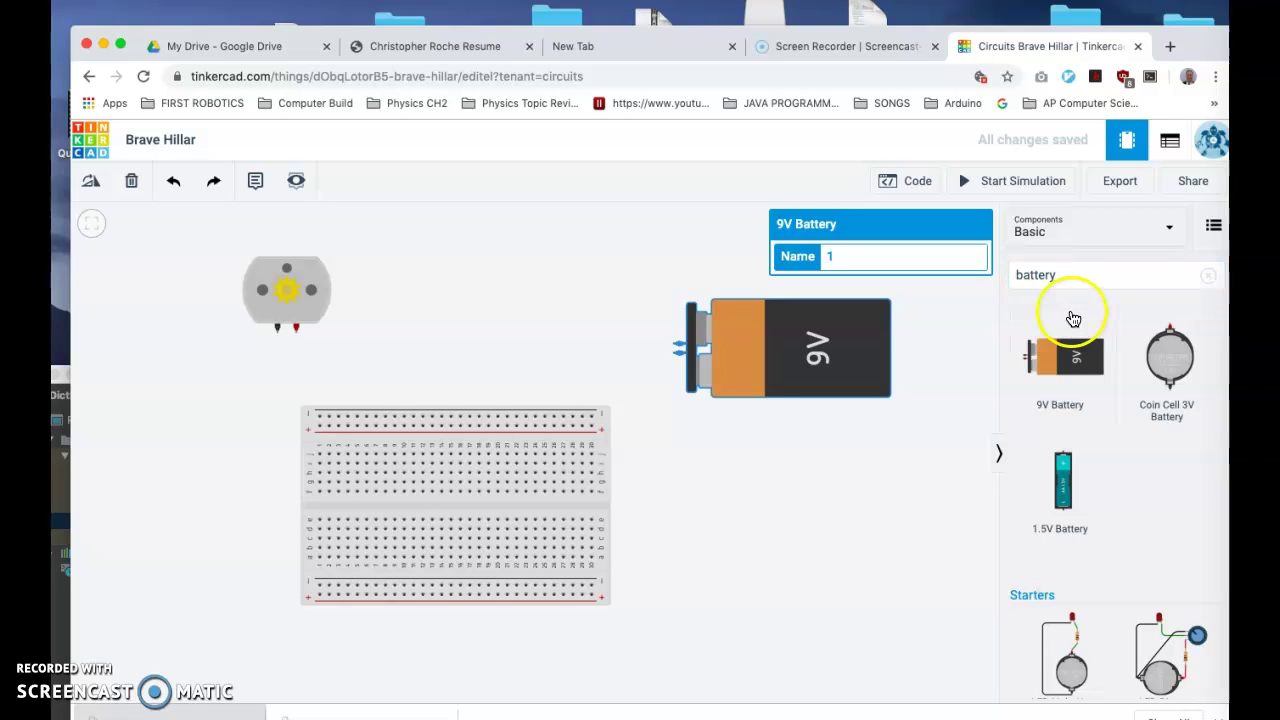
scroll(1132, 540, "down", 6)
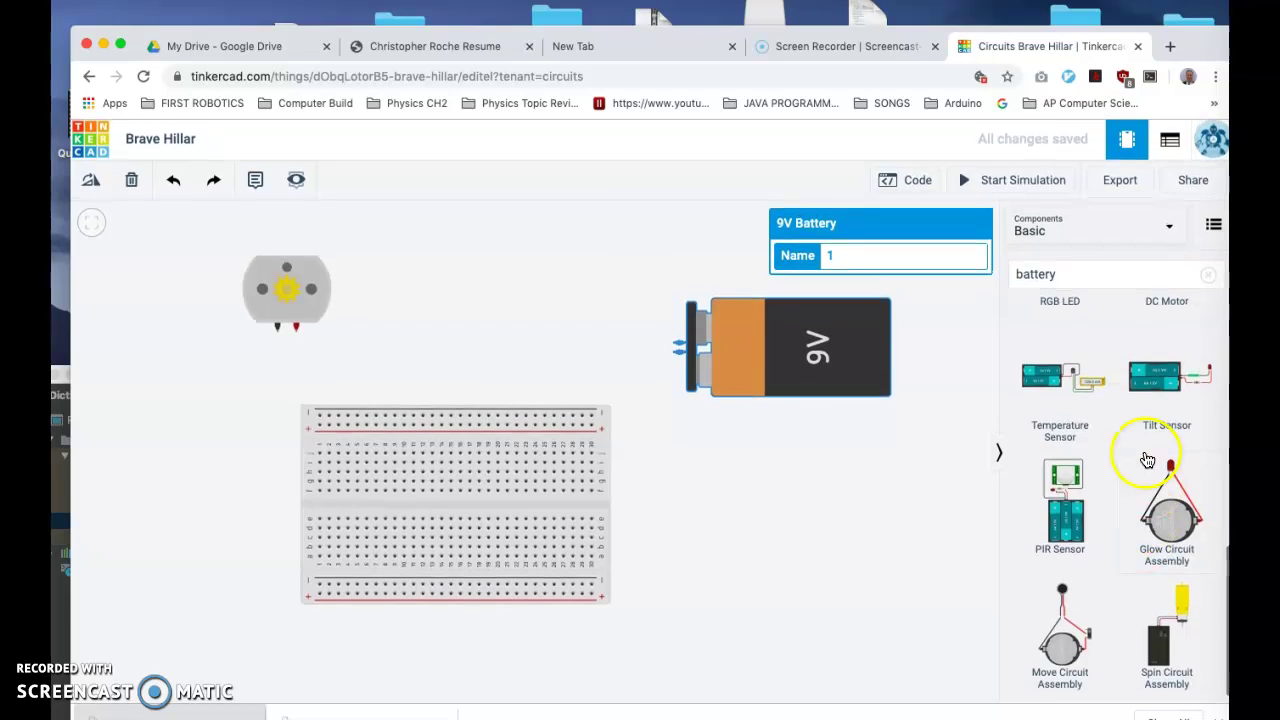
scroll(1080, 517, "up", 5)
left_click(1064, 278)
key("BackSpace")
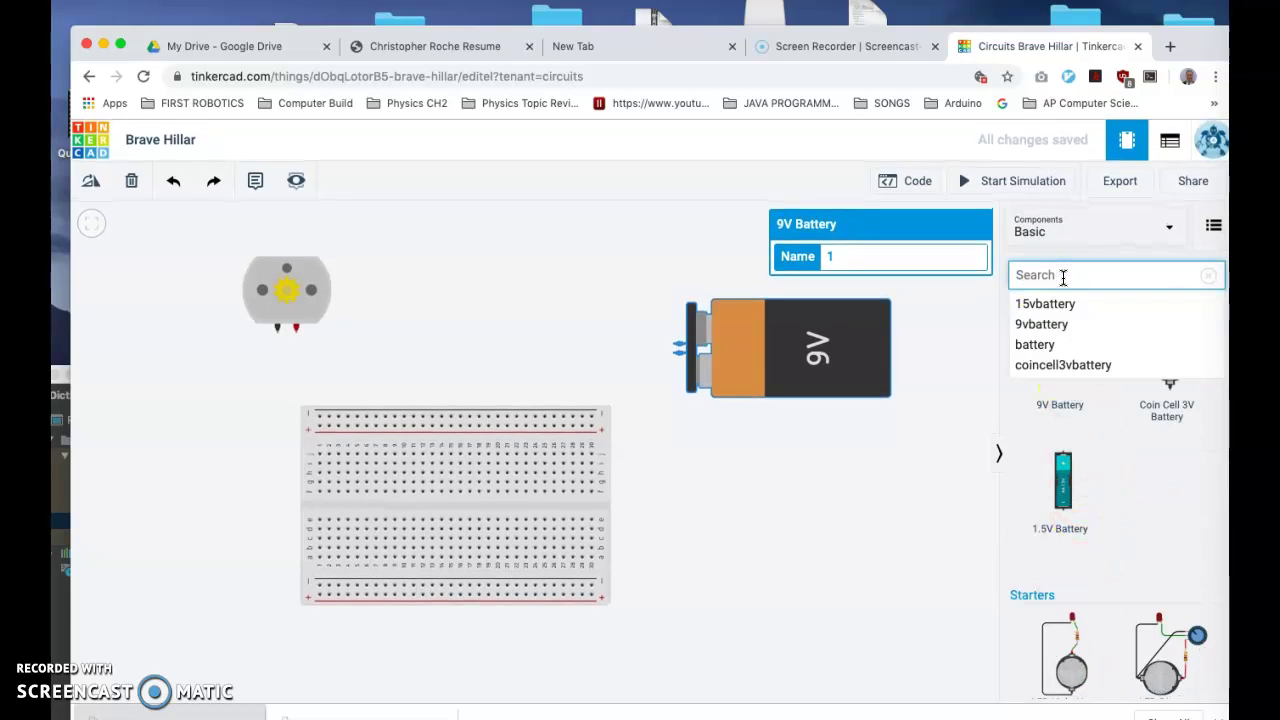
type("motor")
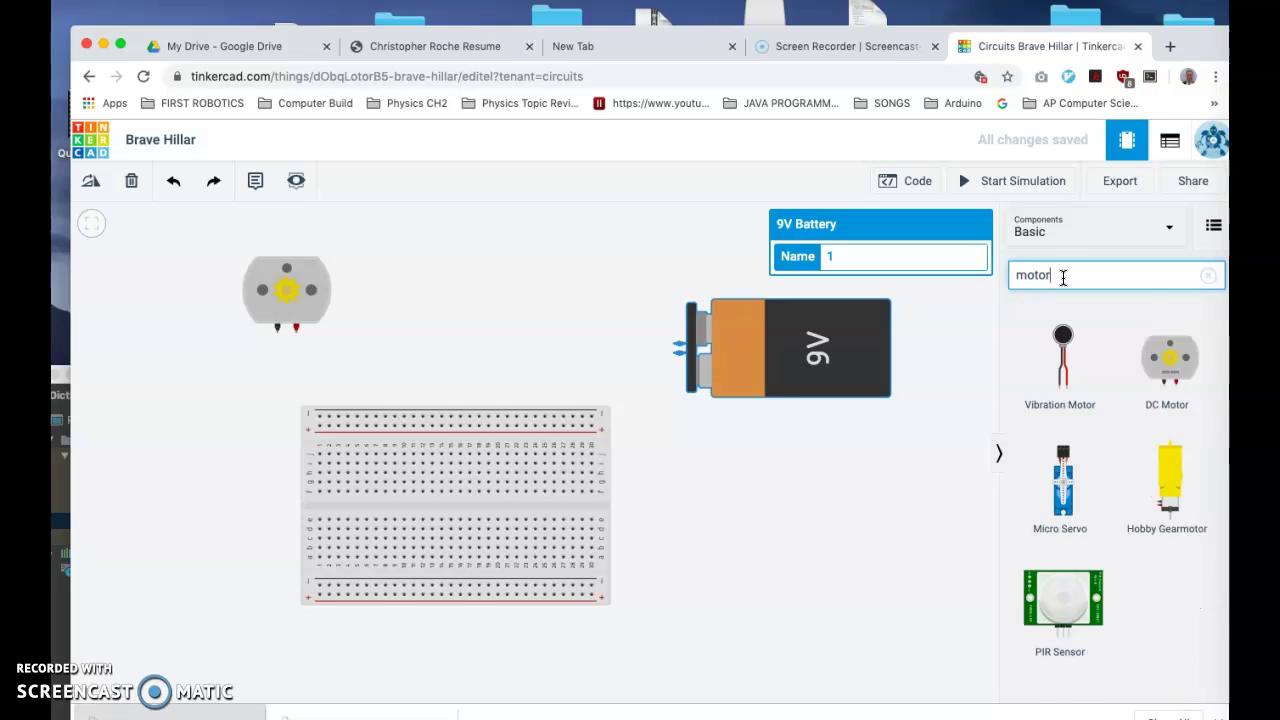
left_click(1172, 479)
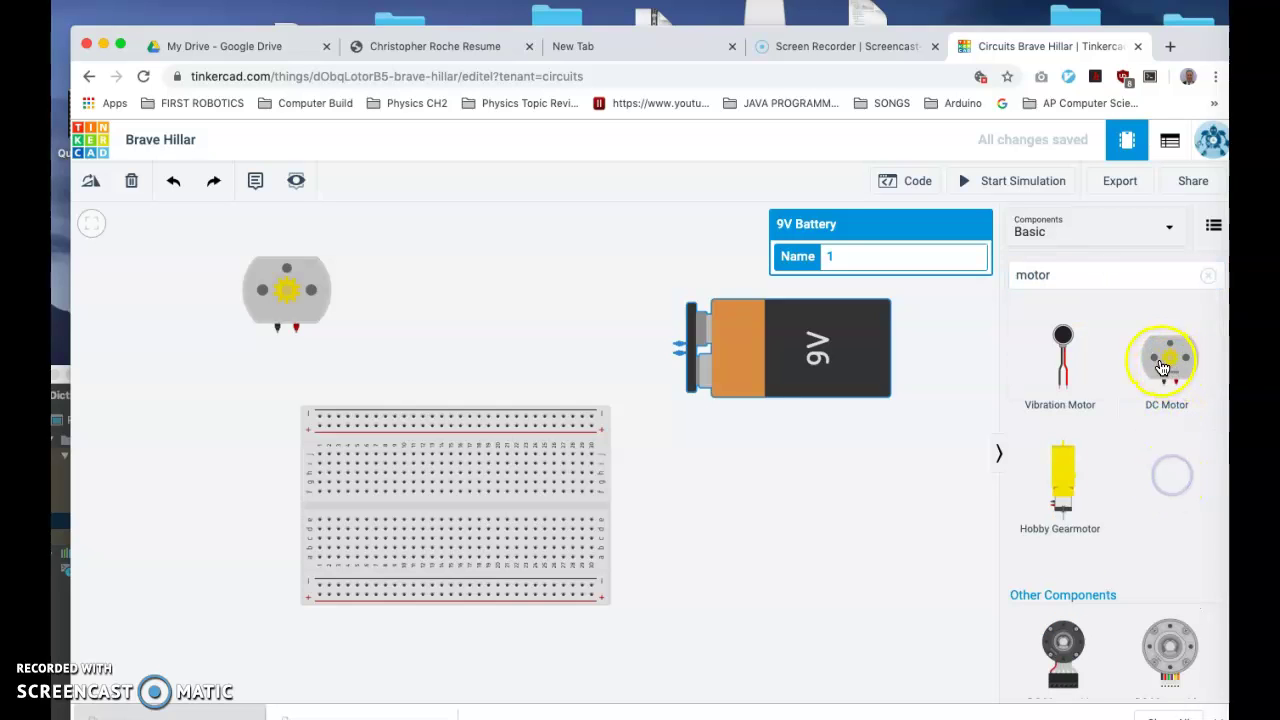
left_click_drag(560, 307, 489, 329)
left_click(515, 346)
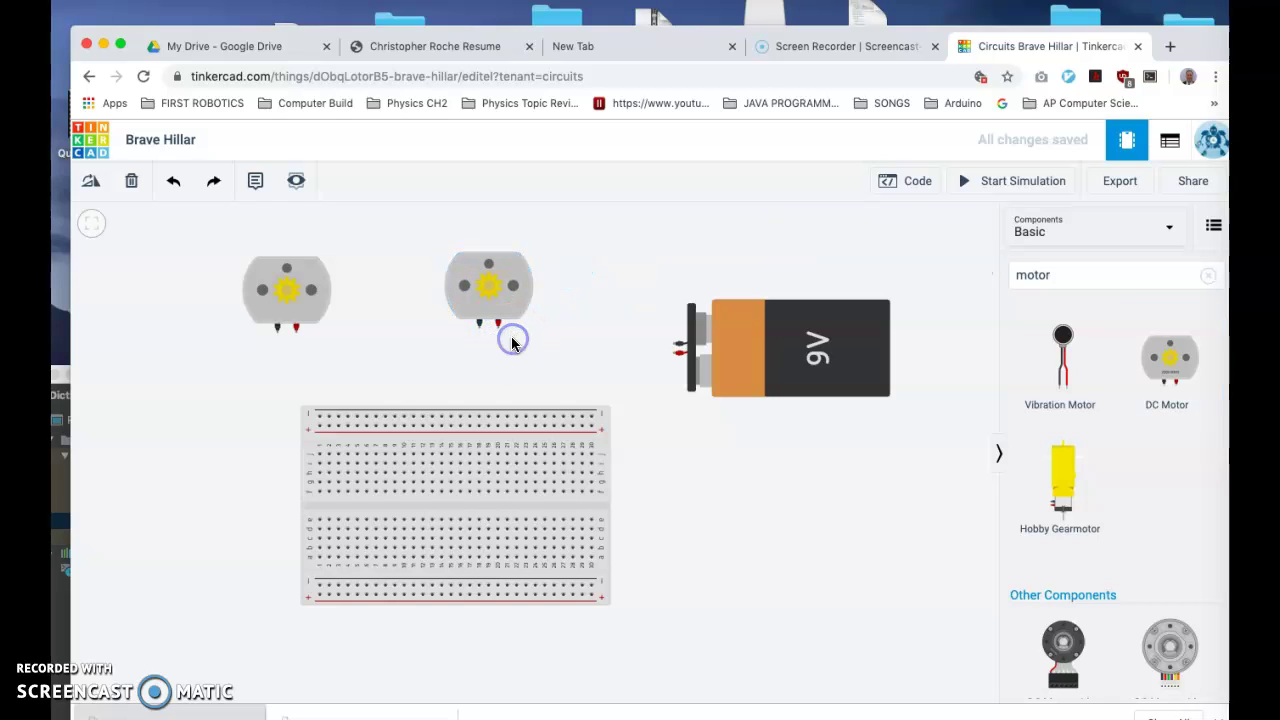
left_click(483, 318)
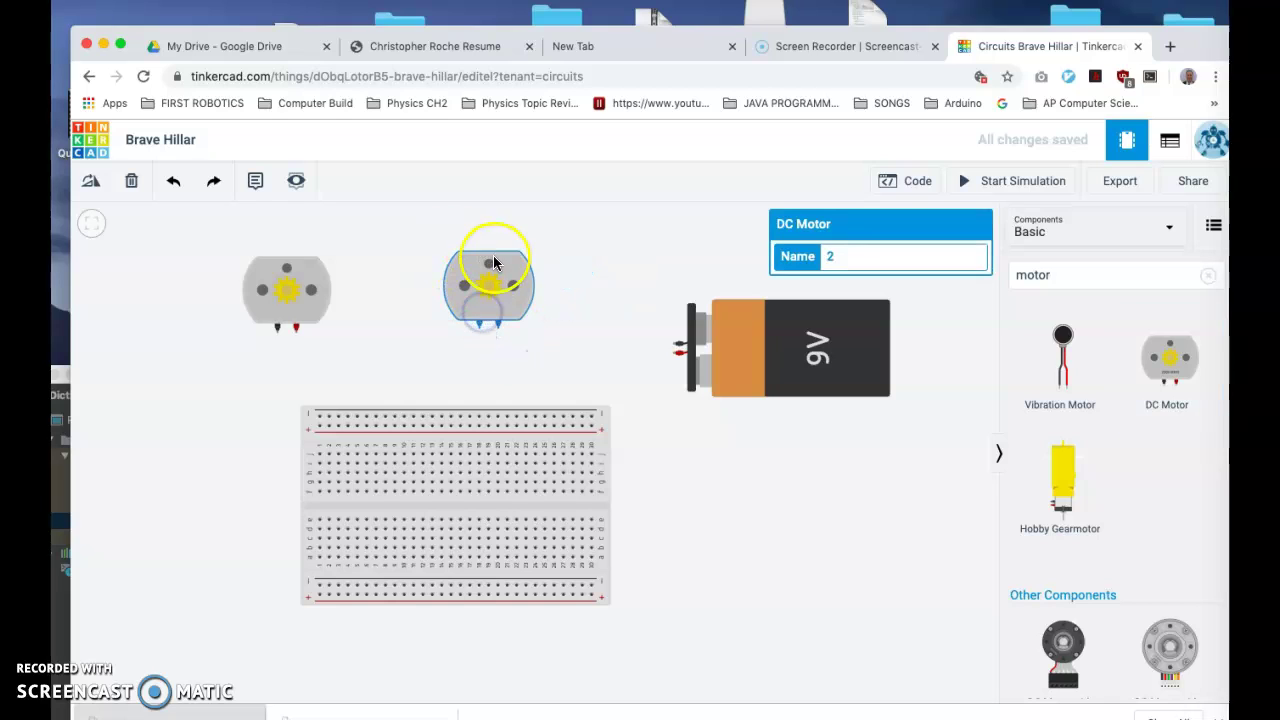
key("Delete")
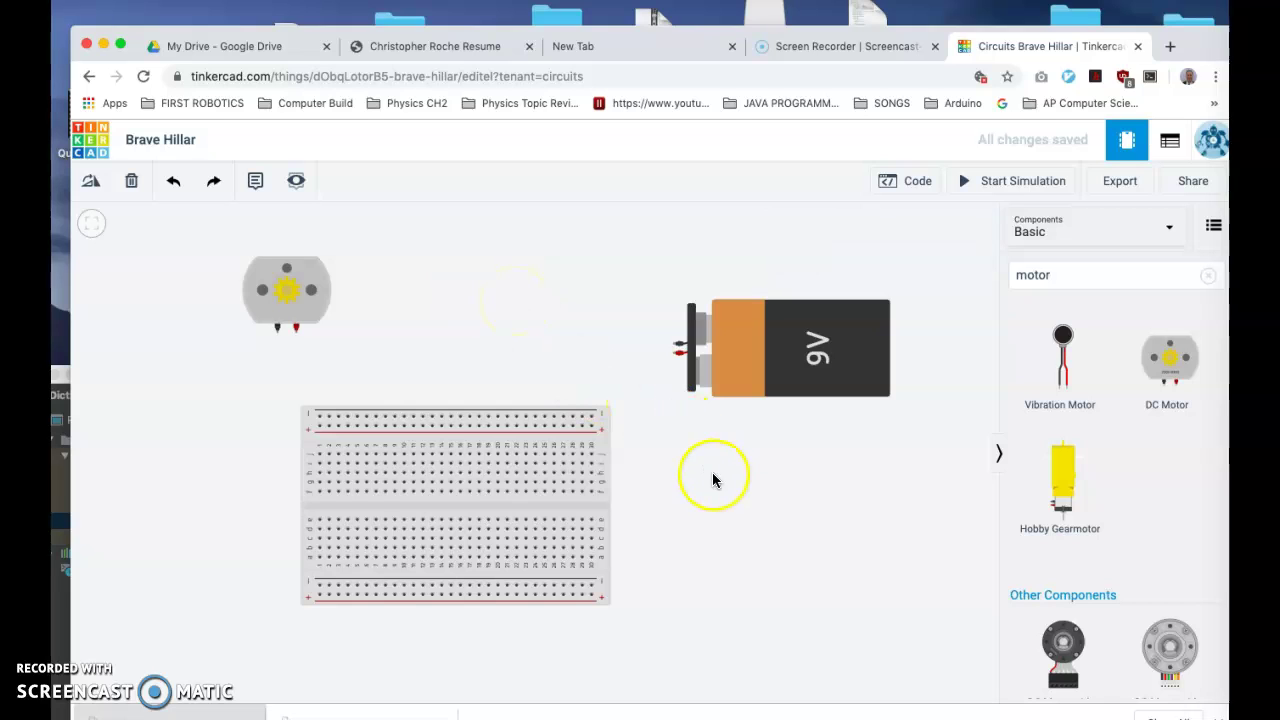
- Search the components for switch
left_click(1070, 275)
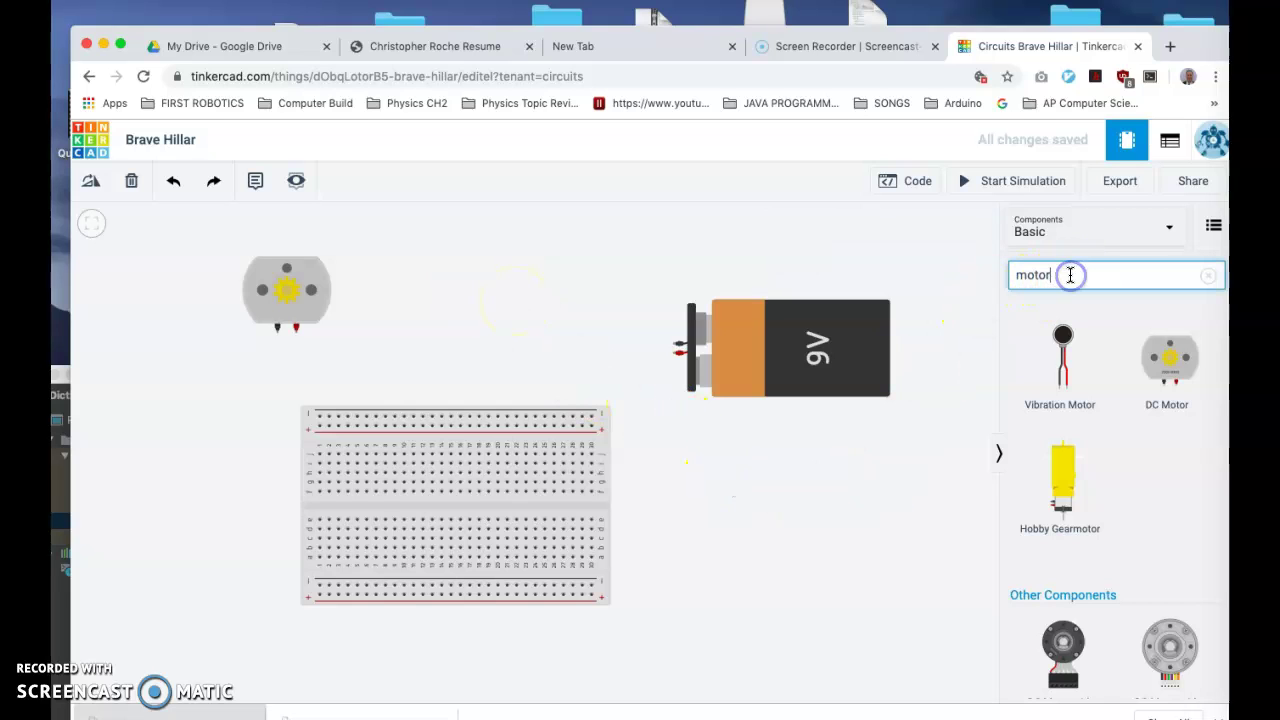
key("BackSpace")
key("BackSpace")
key("BackSpace")
type("switch")
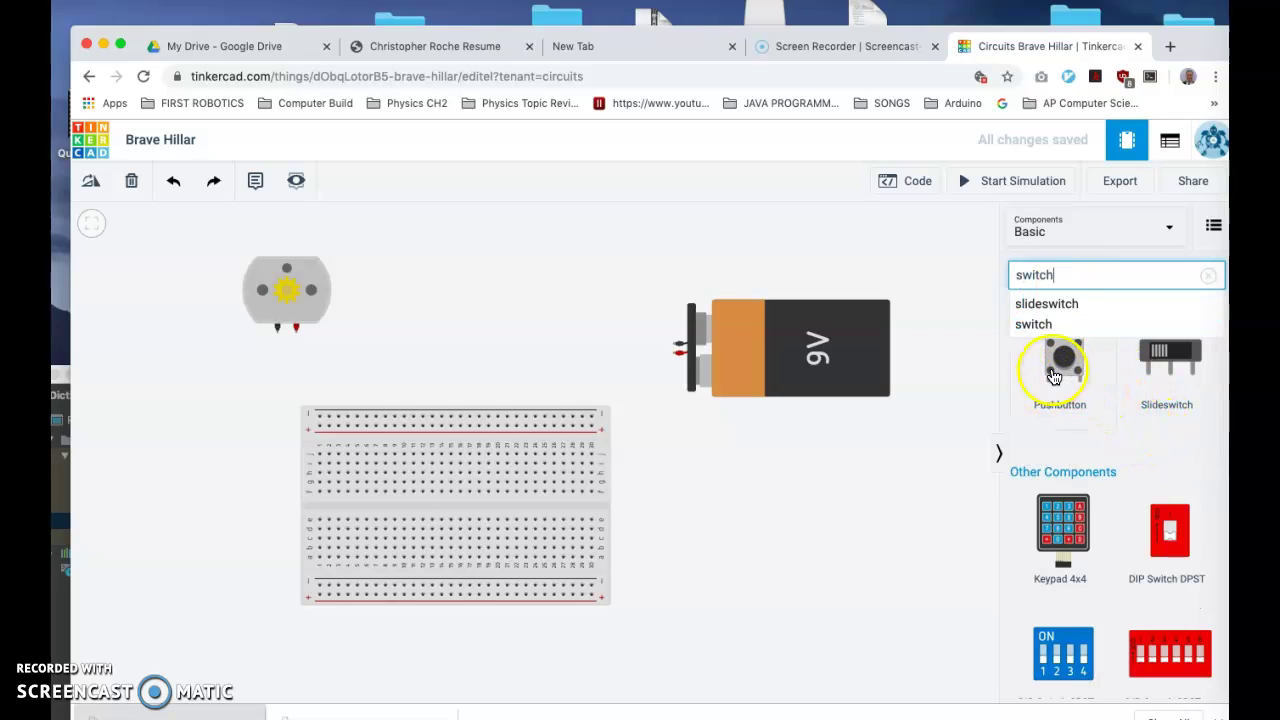
left_click(1075, 278)
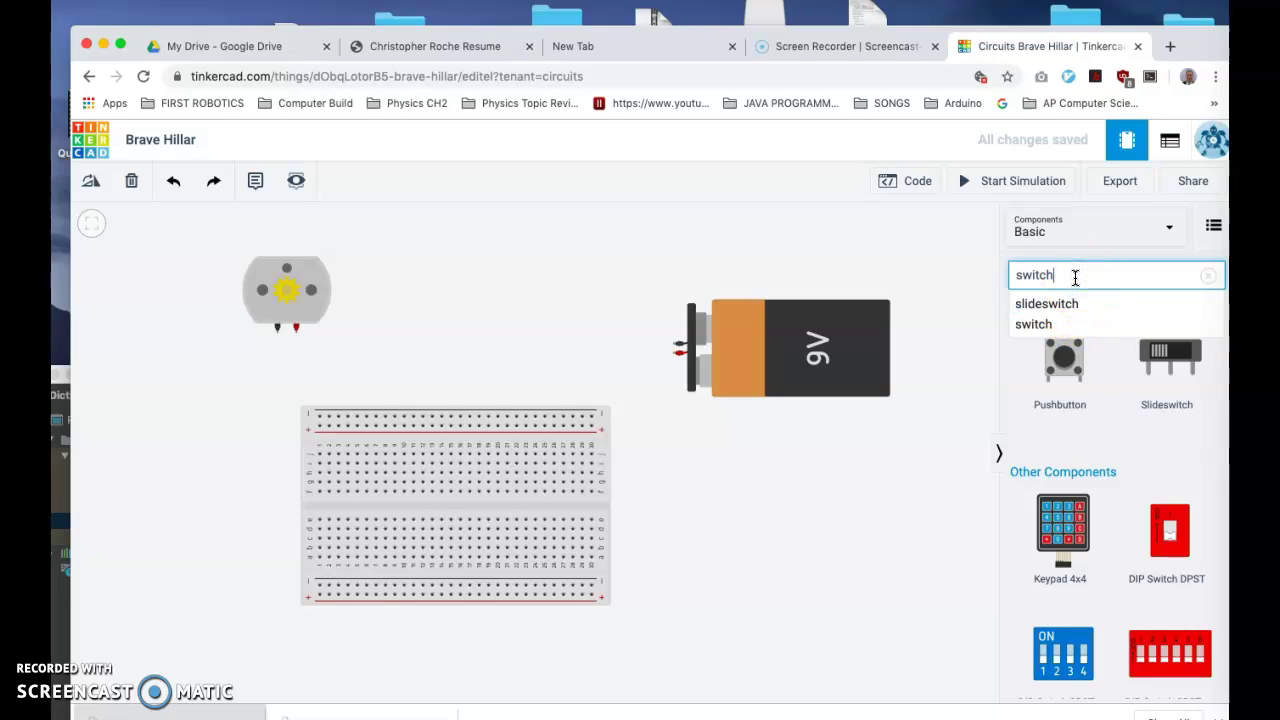
key("Return")
- Place a Slideswitch on the breadboard with its pins in row h, columns 24 to 26
left_click_drag(1193, 366, 548, 480)
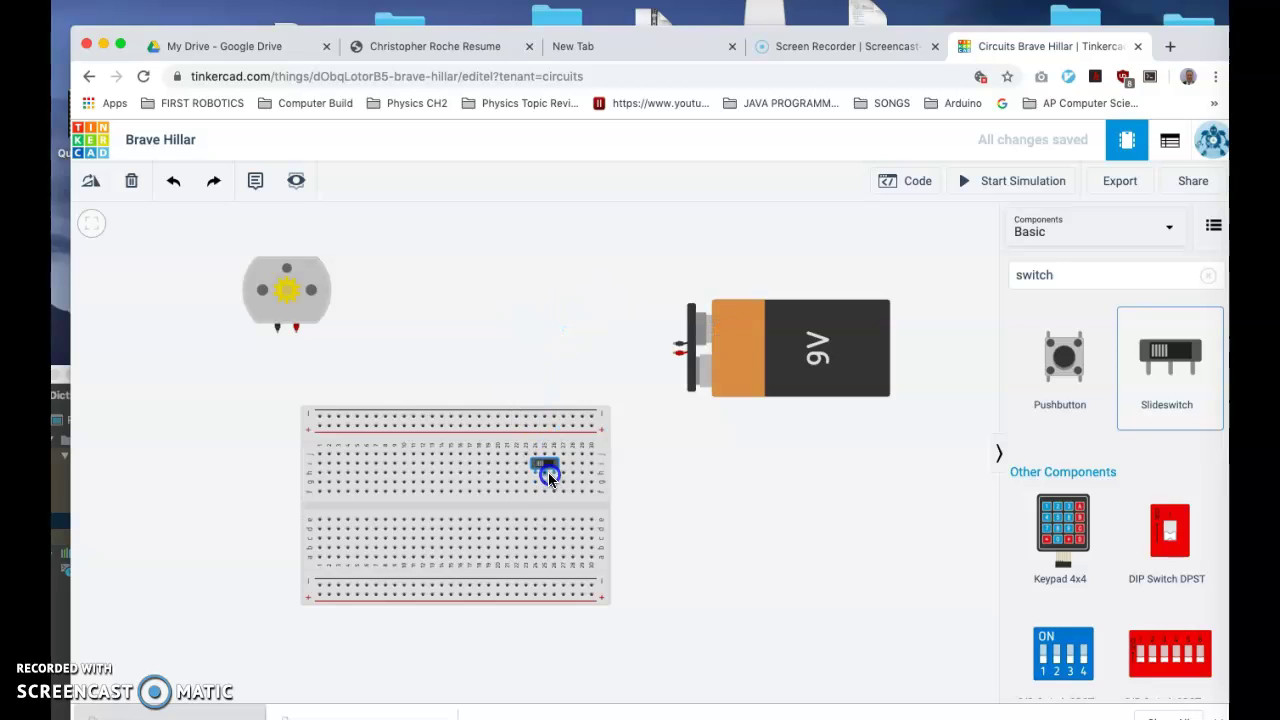
left_click_drag(548, 469, 546, 468)
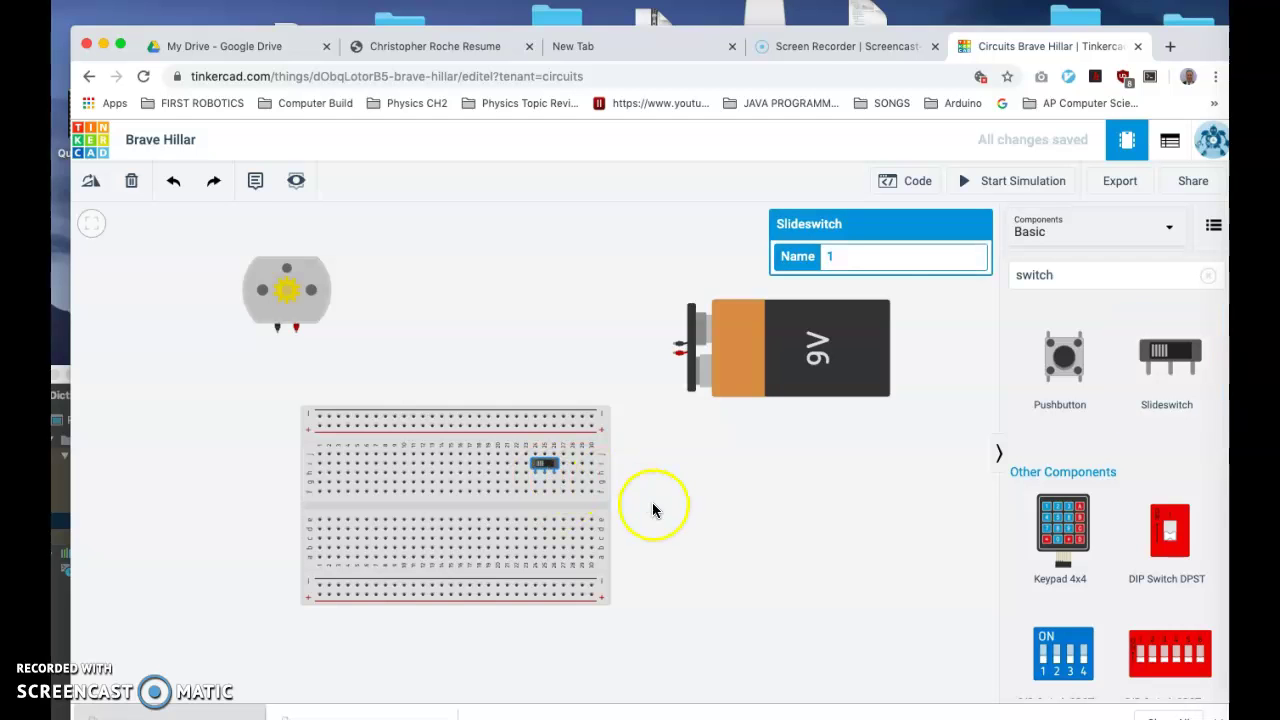
scroll(652, 509, "up", 5)
scroll(640, 505, "up", 3)
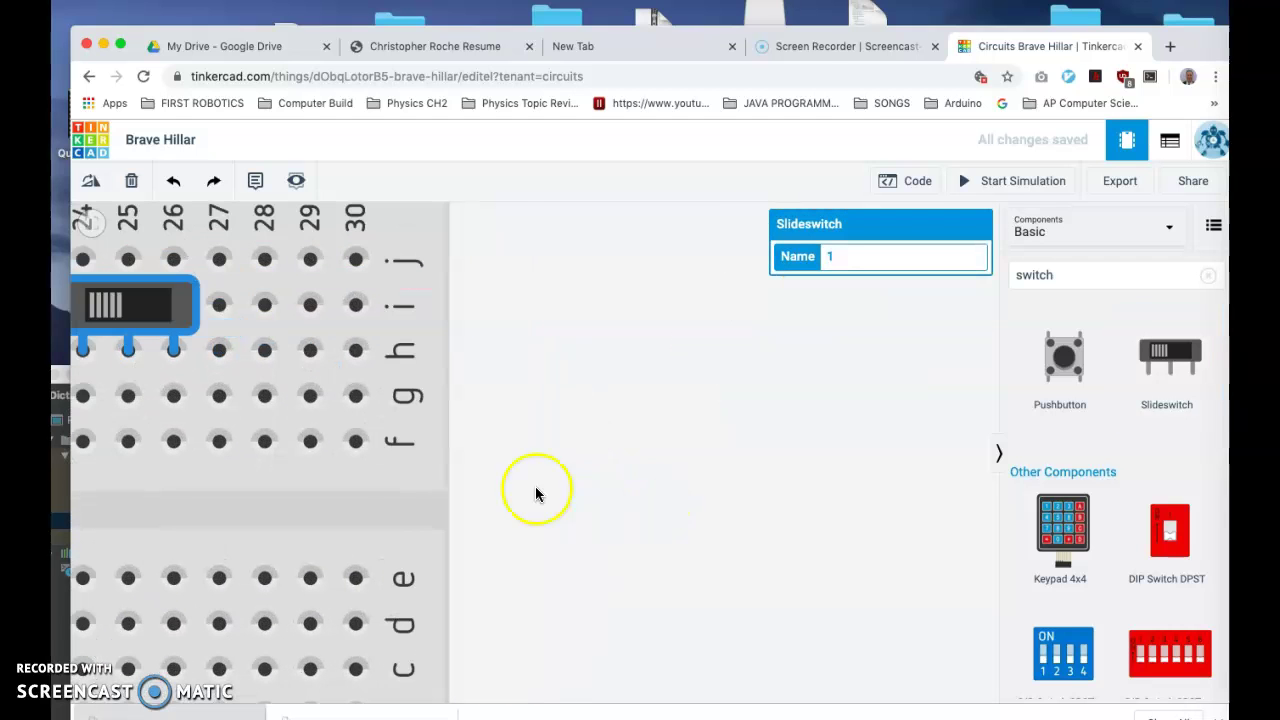
scroll(534, 474, "down", 8)
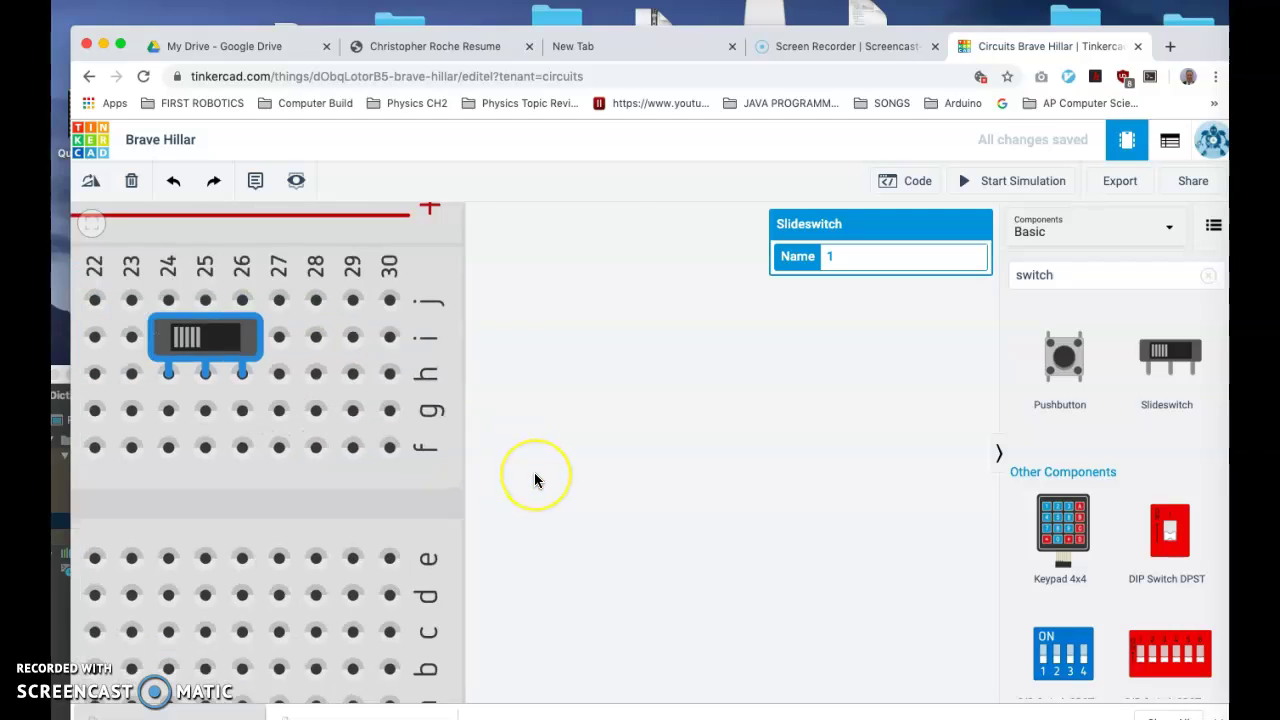
left_click(535, 465)
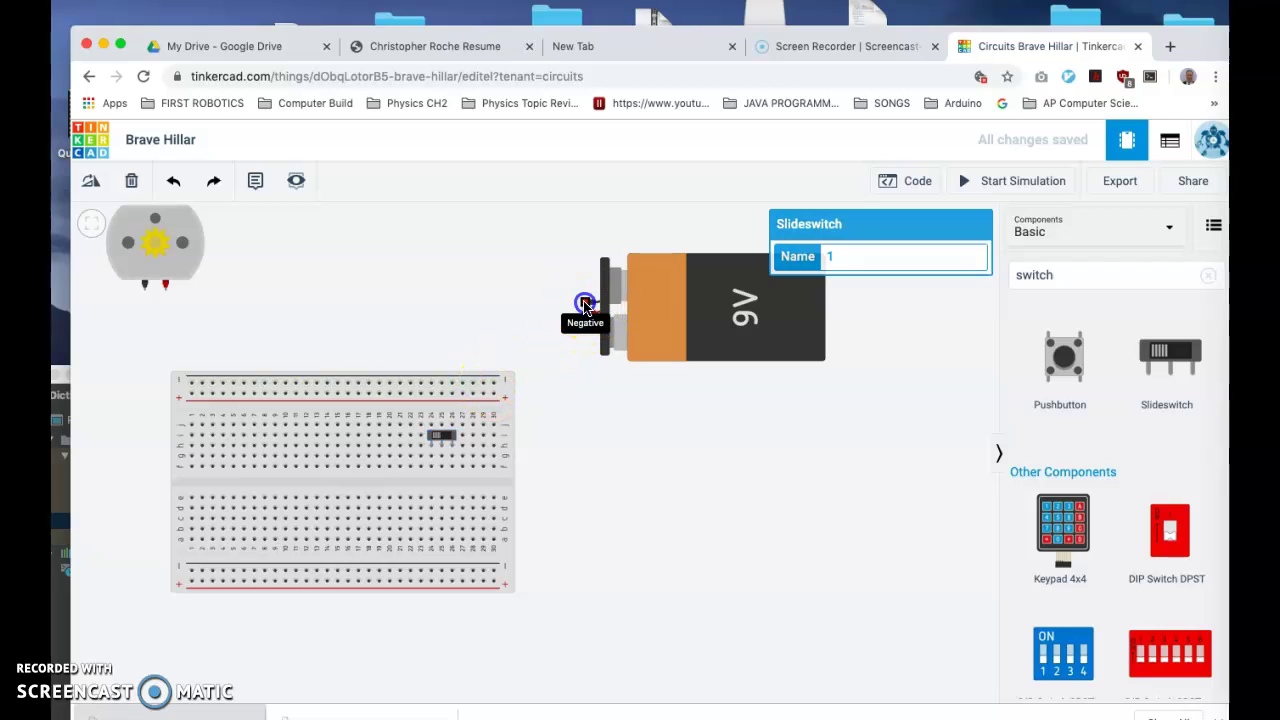
- Wire the battery's negative terminal to the last hole of the breadboard's upper negative rail and color the wire black
left_click(586, 306)
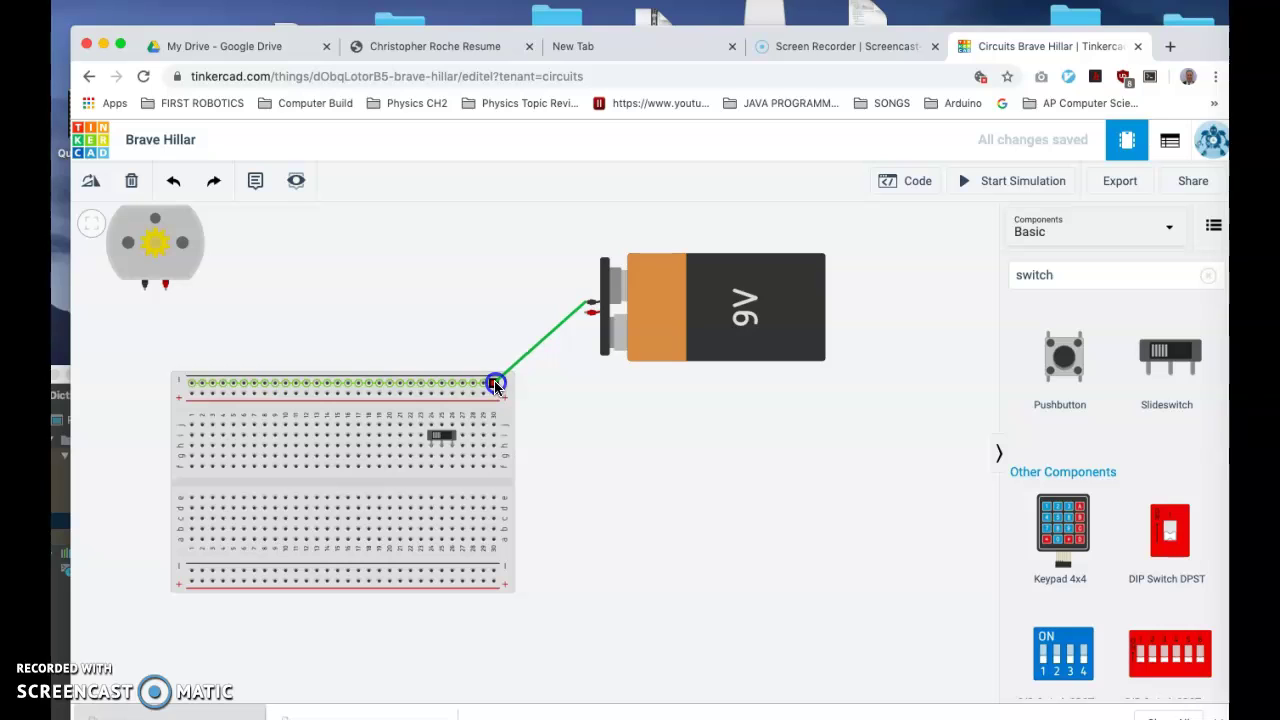
left_click(495, 381)
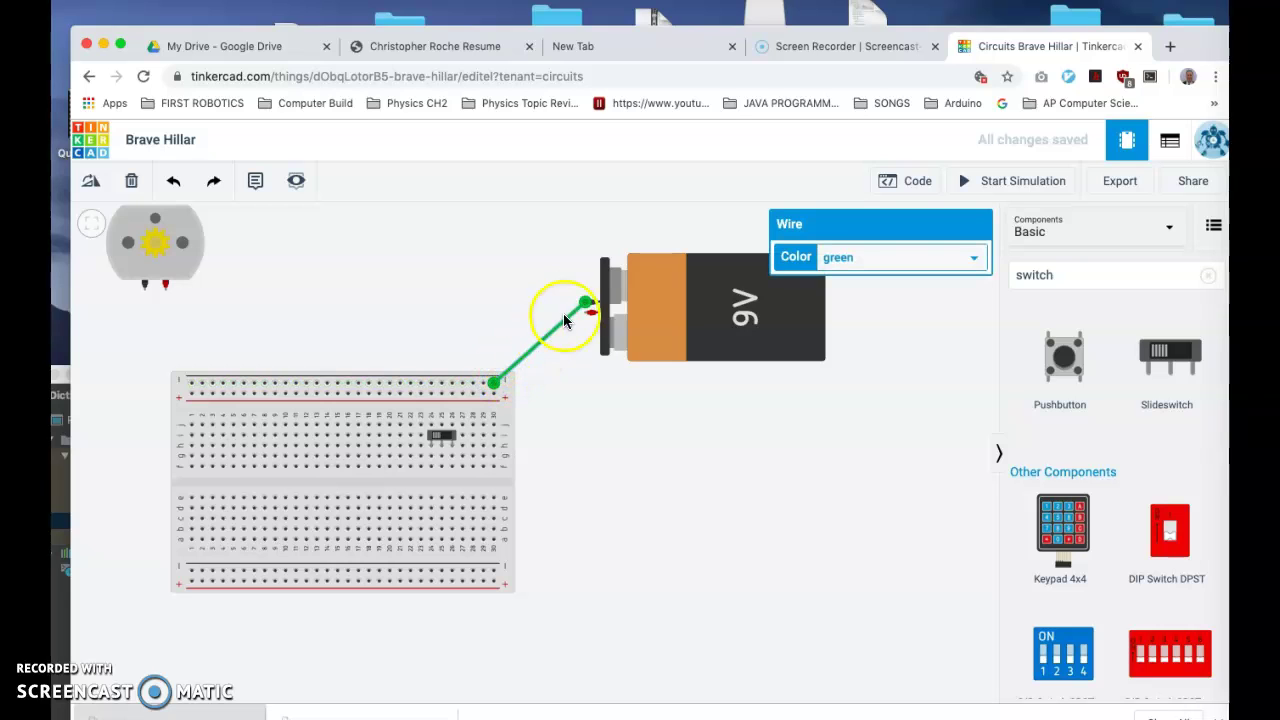
left_click(886, 266)
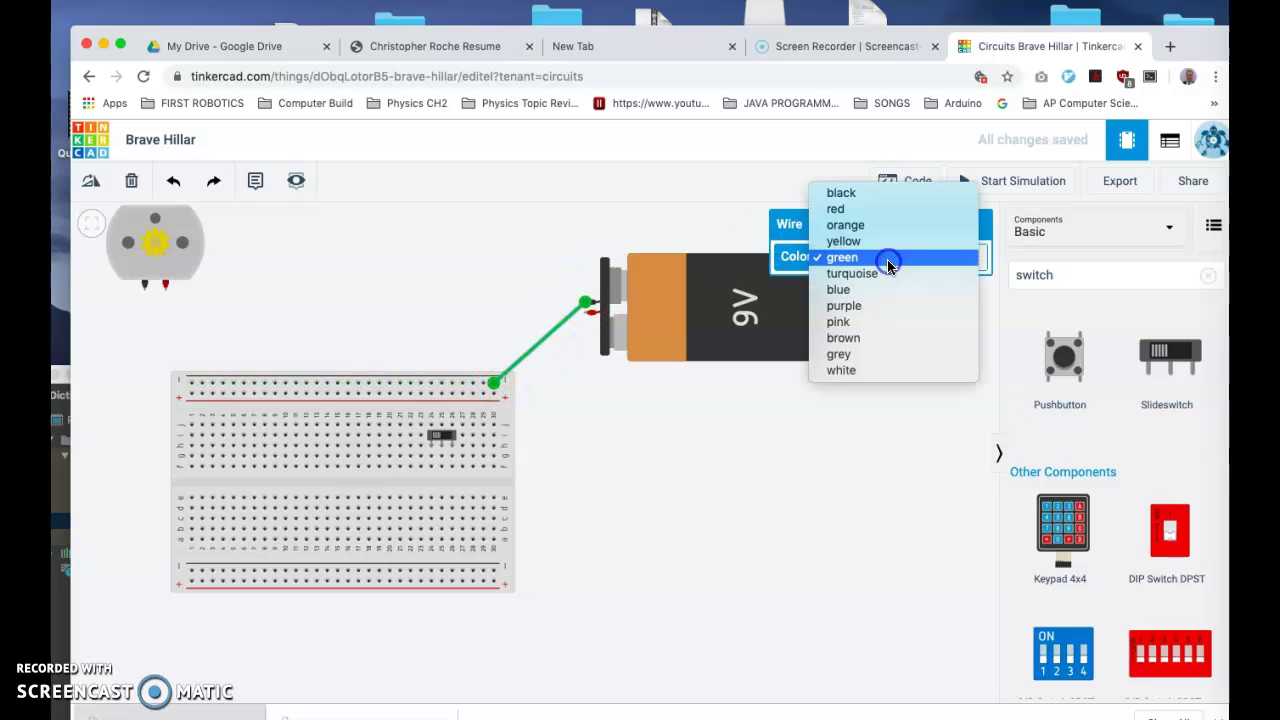
left_click(884, 194)
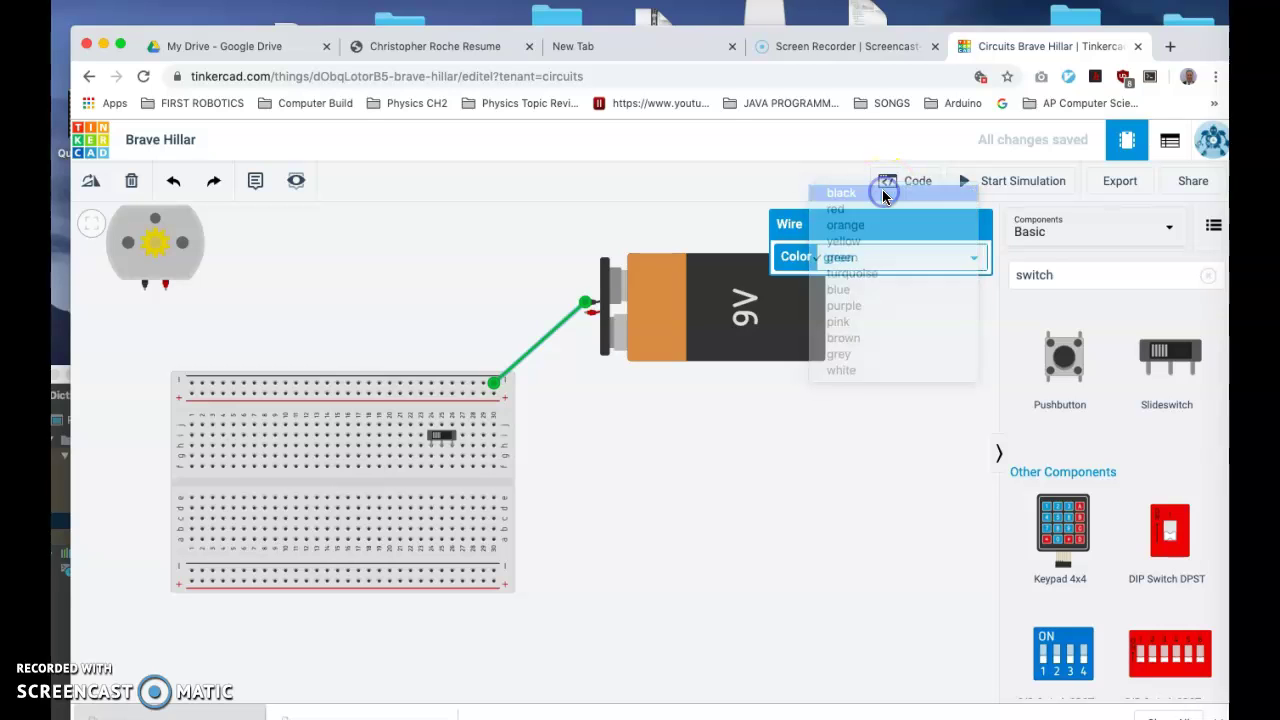
- Add two bend points to the black battery wire and route it at right angles beside the breadboard
double_click(559, 326)
left_click_drag(559, 327, 553, 301)
left_click(520, 343)
left_click_drag(520, 343, 553, 385)
left_click(619, 437)
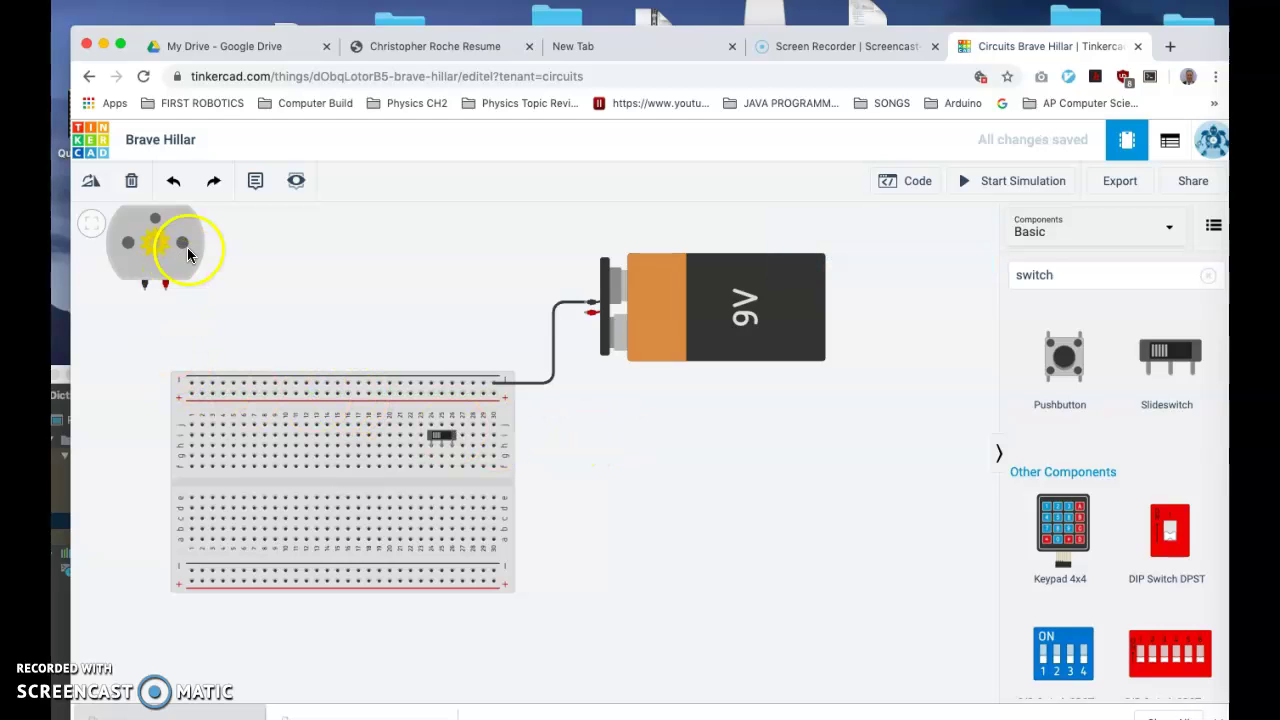
- Move the DC motor above breadboard column 10 and connect its black terminal to the upper negative rail with a black wire
left_click_drag(189, 219, 335, 247)
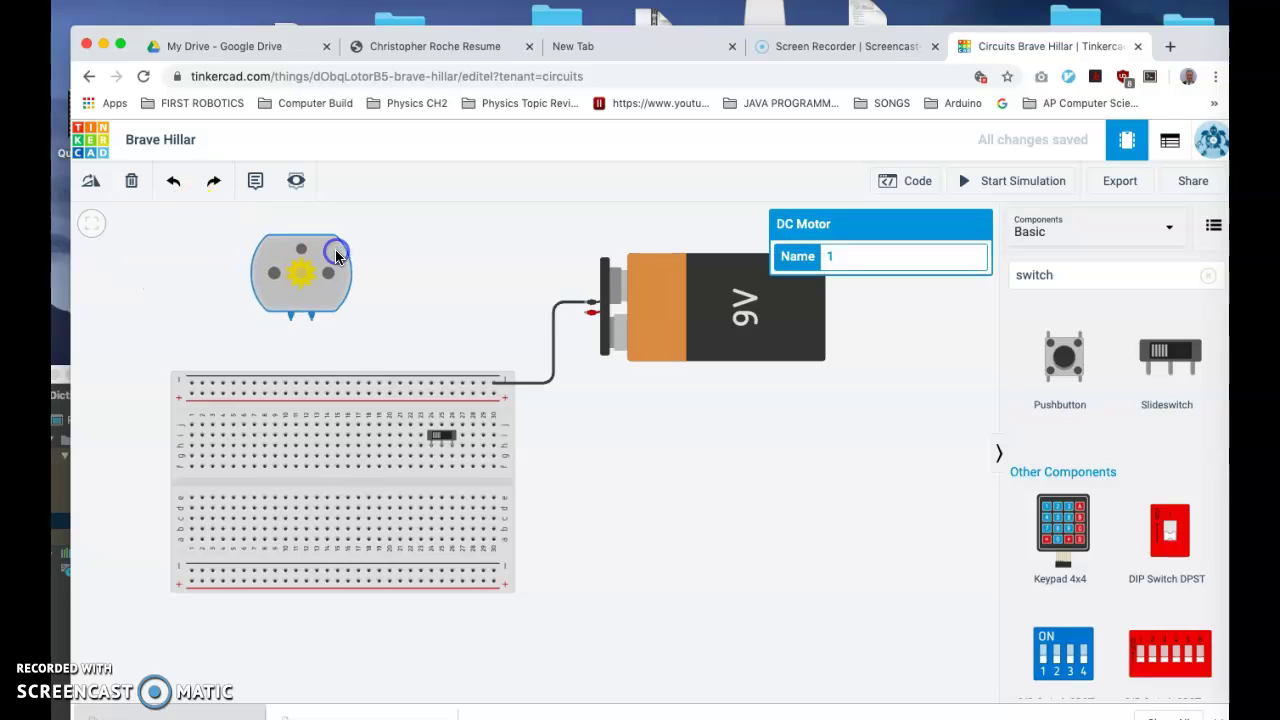
left_click(285, 385)
left_click(290, 318)
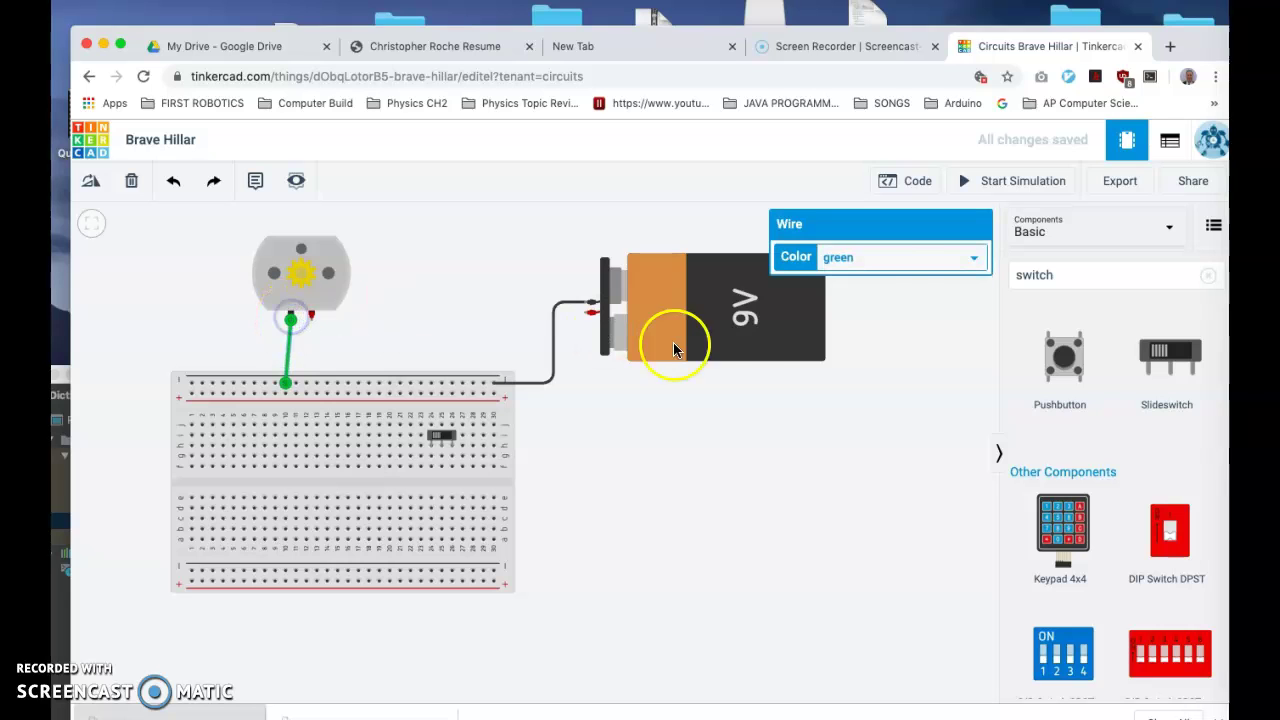
left_click(894, 257)
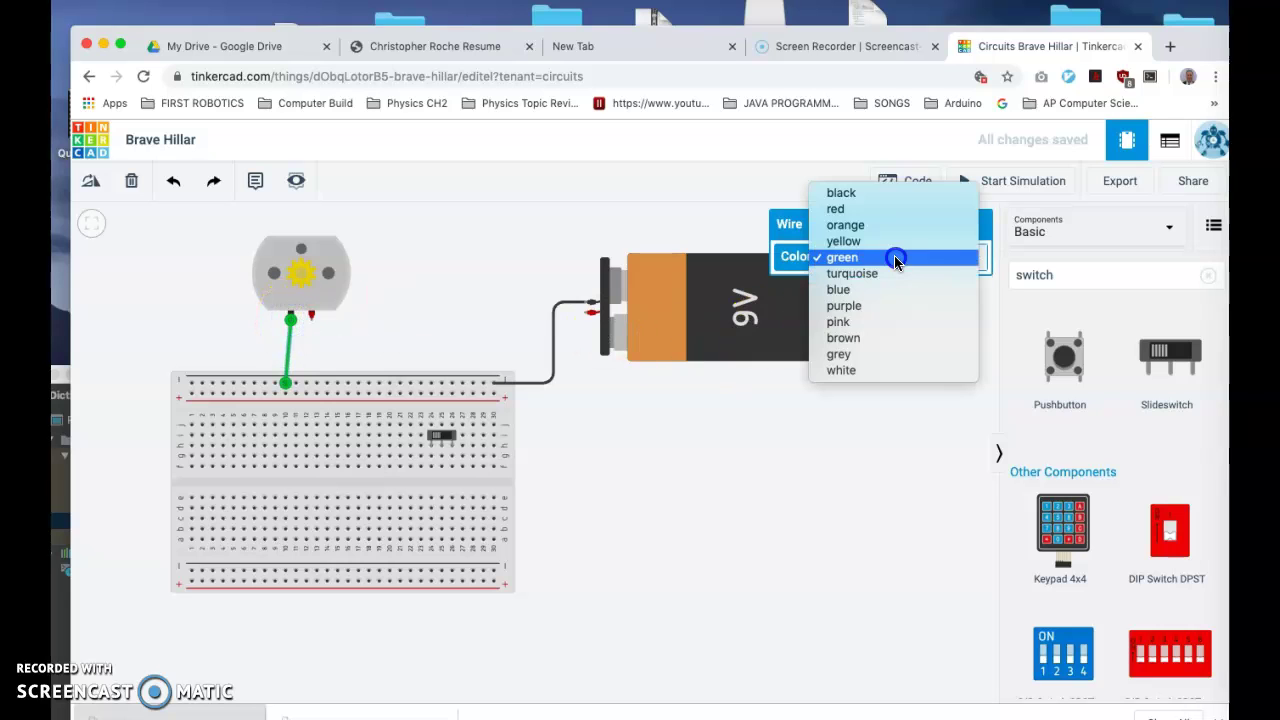
left_click(888, 191)
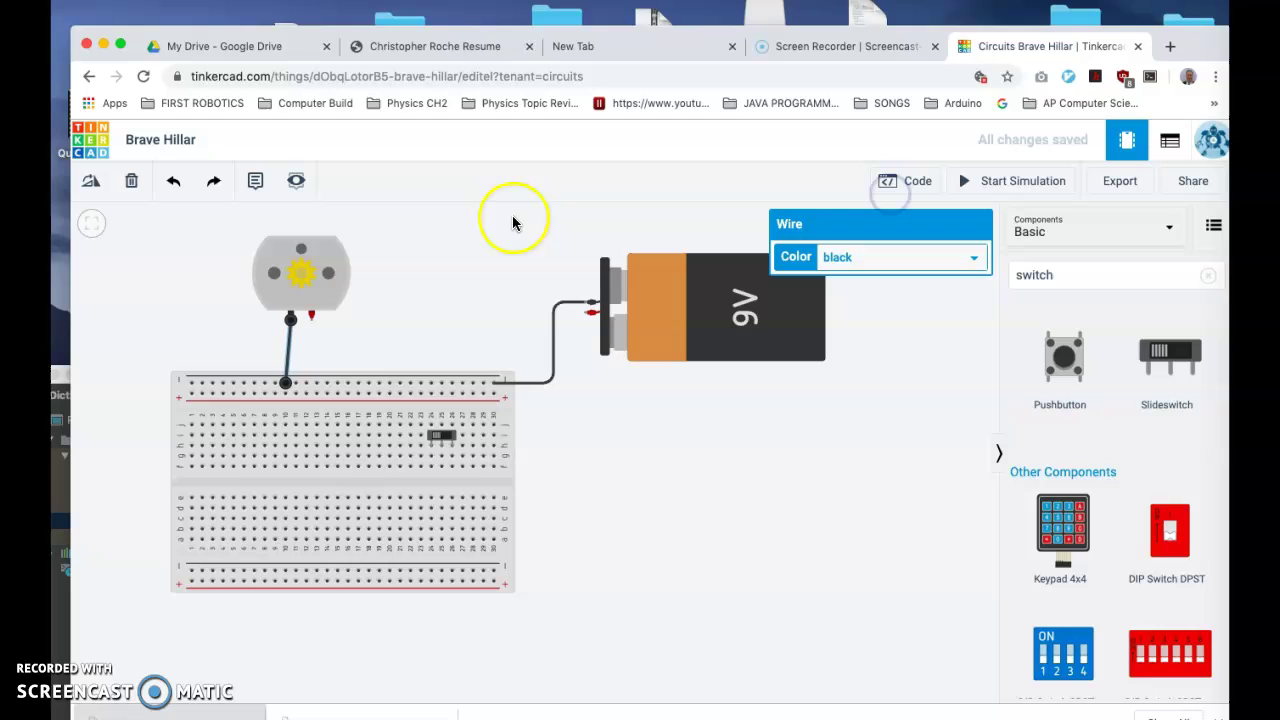
left_click(317, 264)
left_click_drag(331, 245, 325, 245)
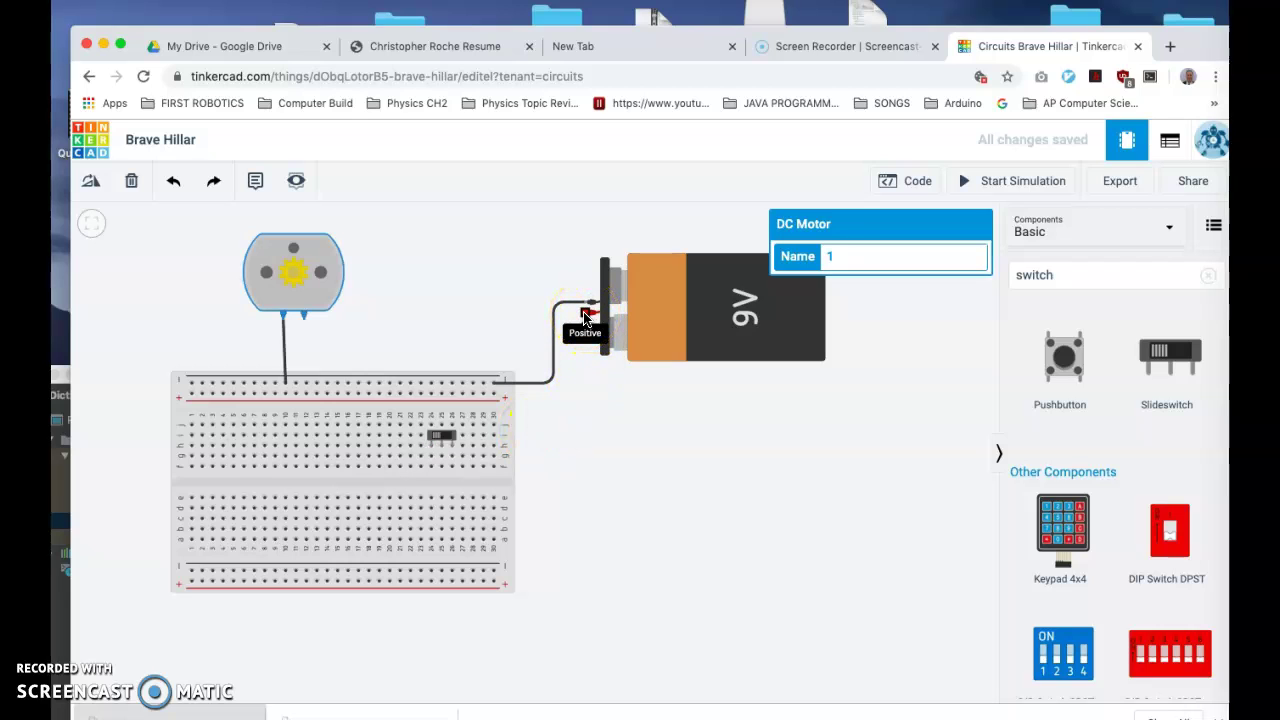
- Wire the battery's positive terminal to hole f25 under the slideswitch's middle pin, bend it at a right angle and color it red
mouse_move(585, 318)
left_mouse_down()
mouse_move(535, 431)
mouse_move(442, 466)
left_mouse_up()
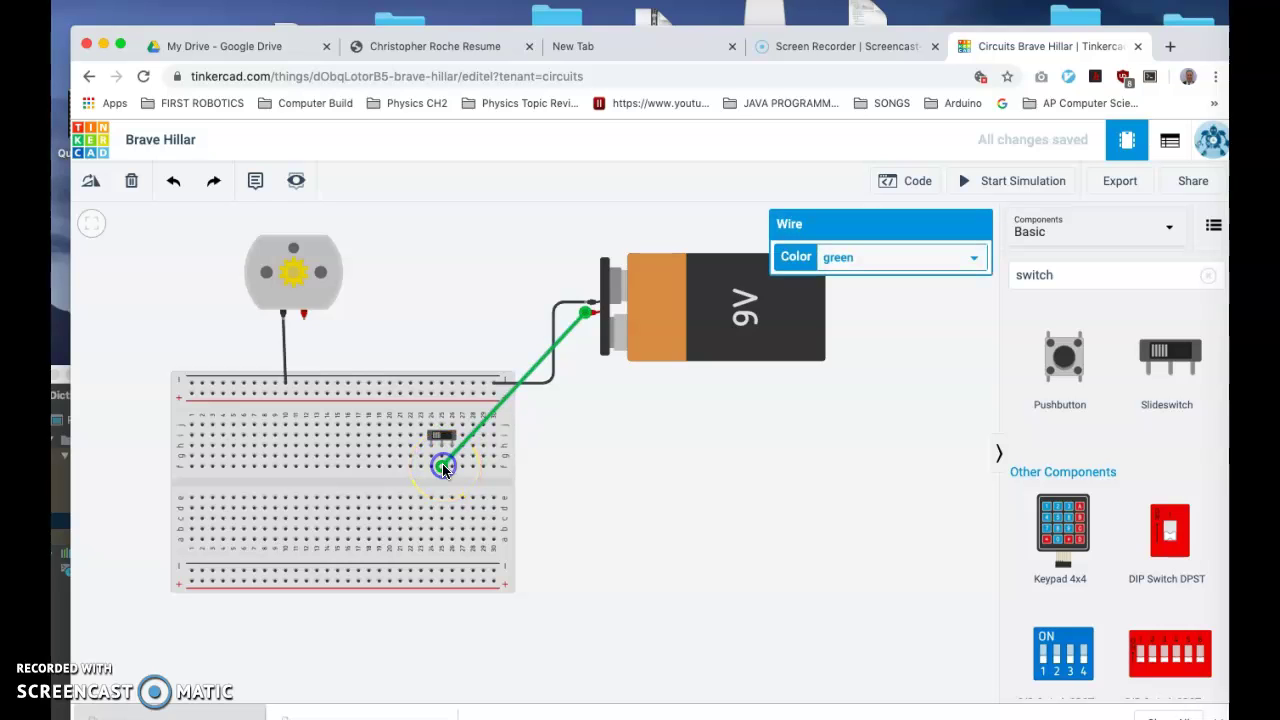
left_click(562, 341)
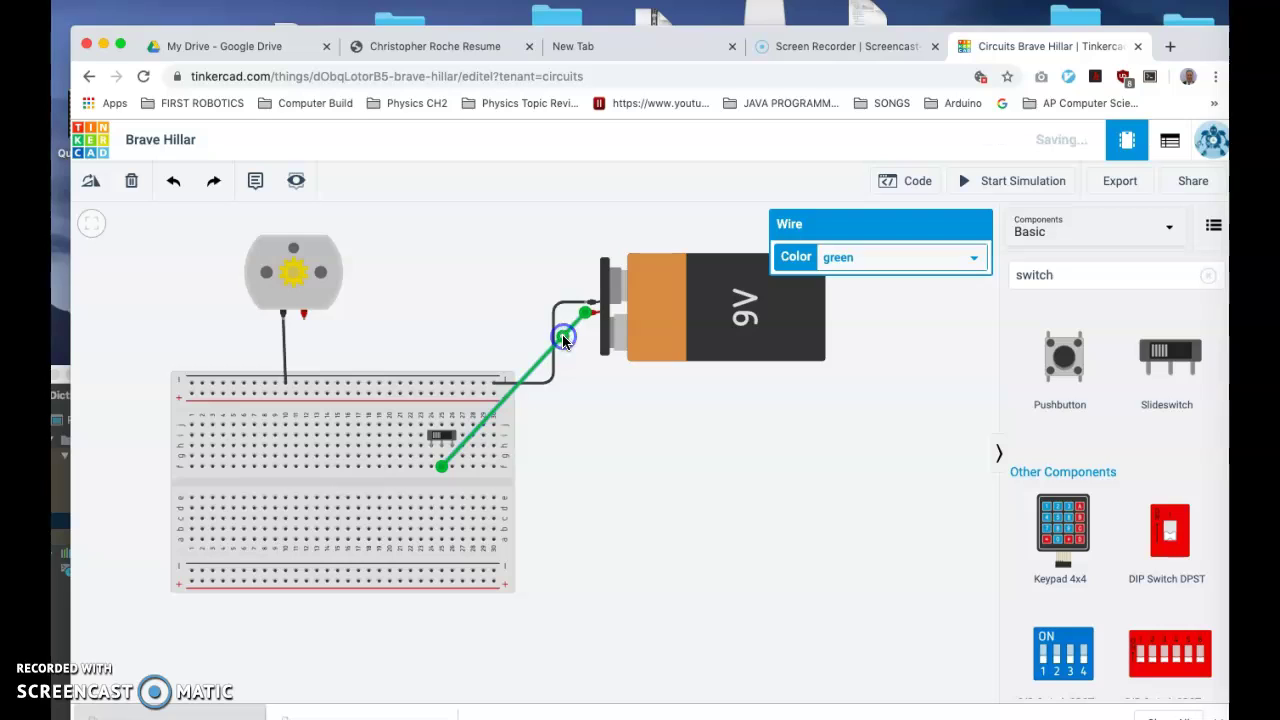
left_click_drag(562, 340, 586, 466)
left_click(930, 256)
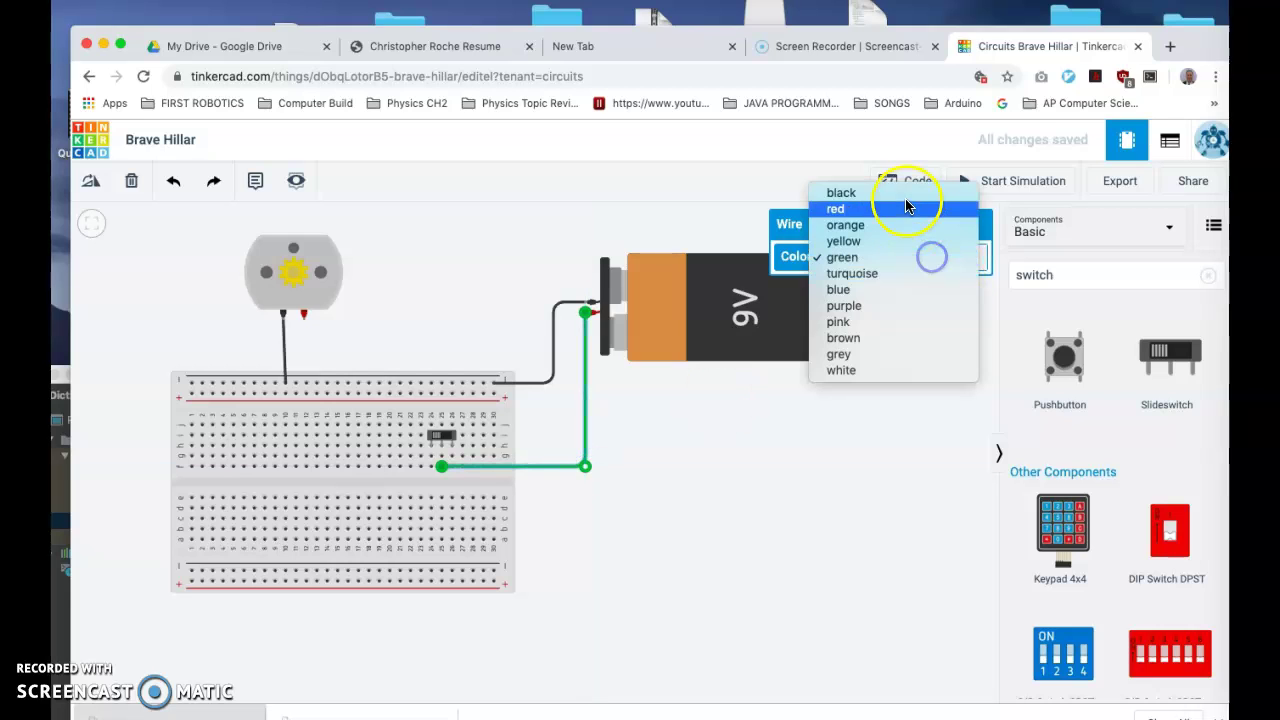
left_click(907, 208)
left_click(772, 475)
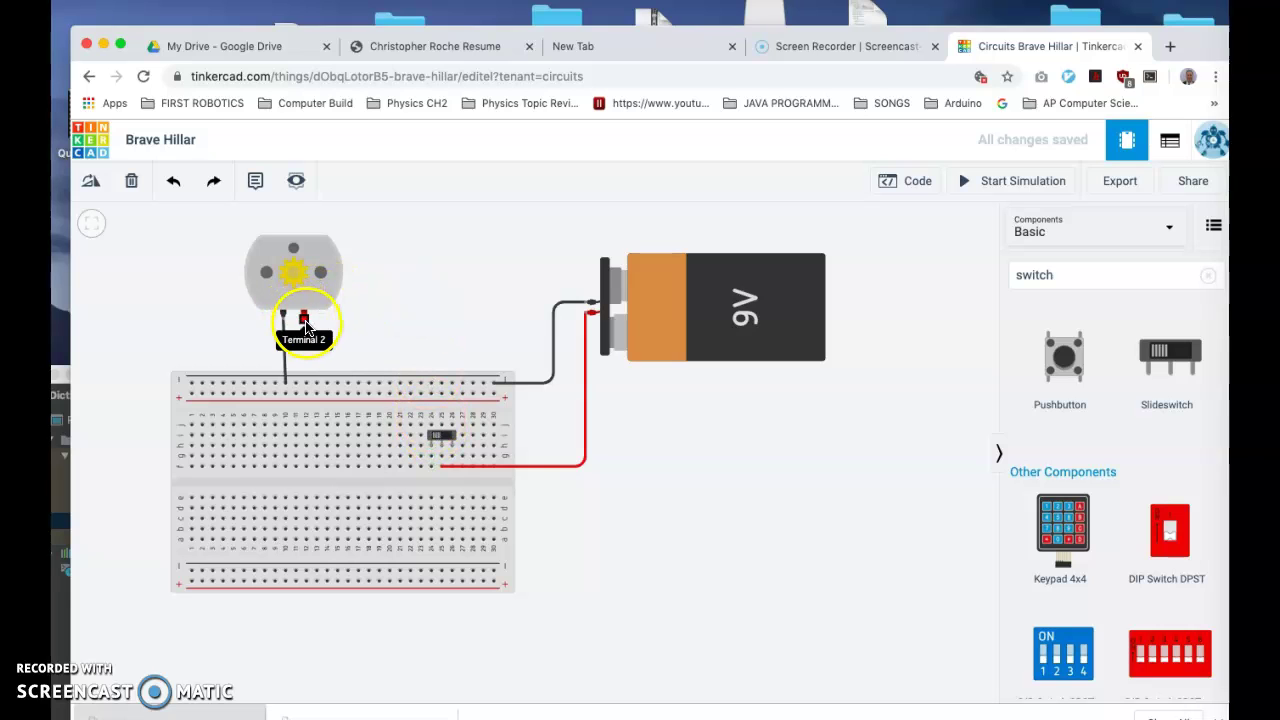
- Wire hole j24 above the slideswitch to the motor's Terminal 2 and route the wire at right angles with two bend points
left_click(431, 425)
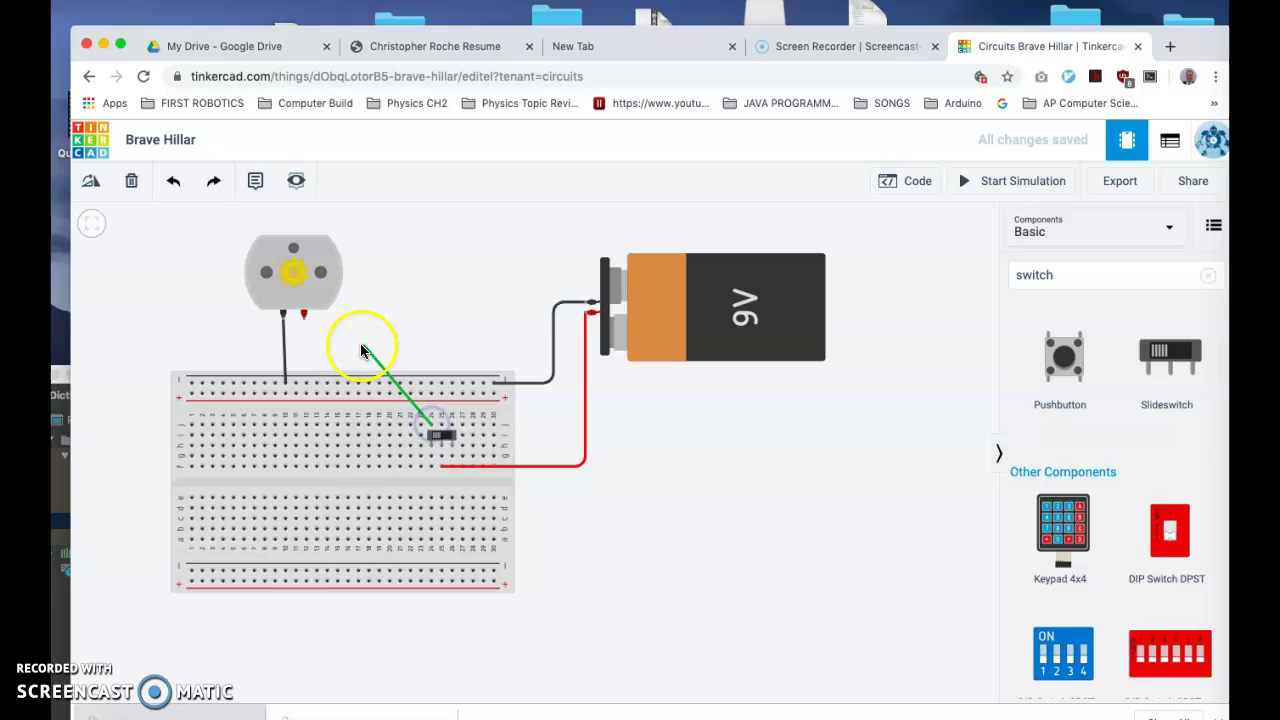
left_click(301, 320)
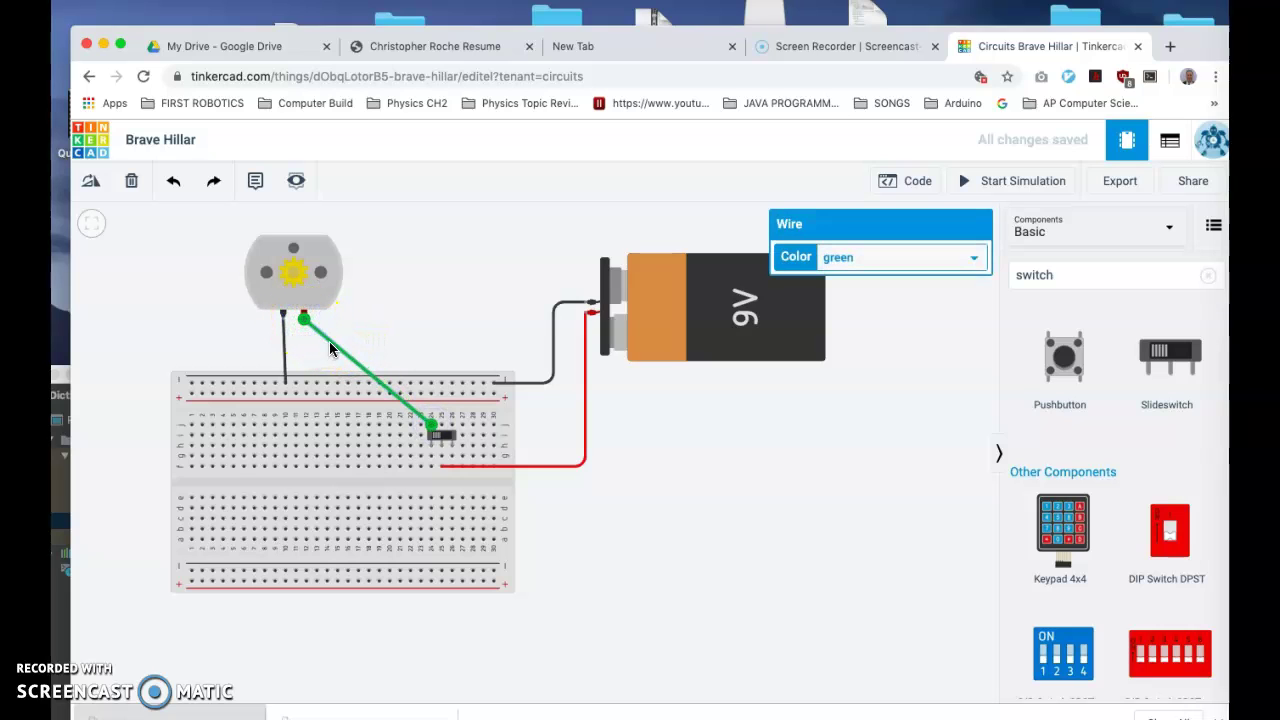
double_click(333, 343)
double_click(357, 363)
left_click_drag(333, 343, 432, 337)
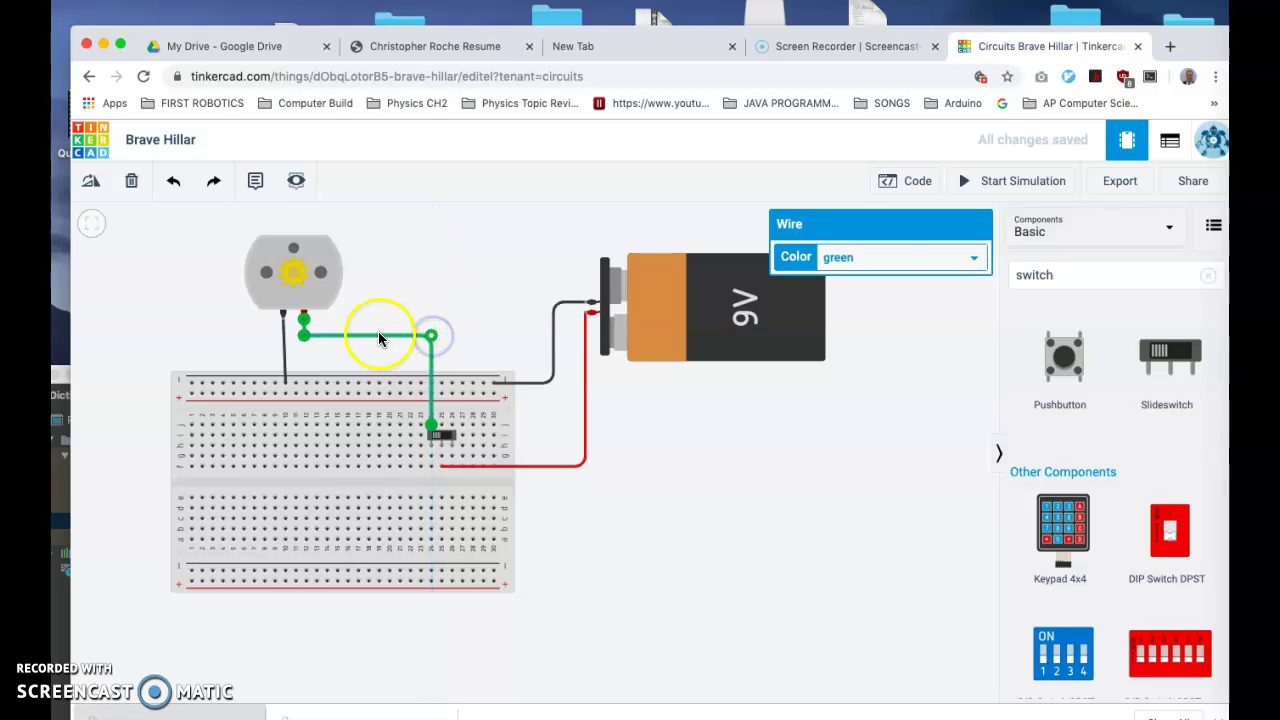
- Color the wire between the slideswitch and the motor's Terminal 2 red and deselect it
left_click(876, 258)
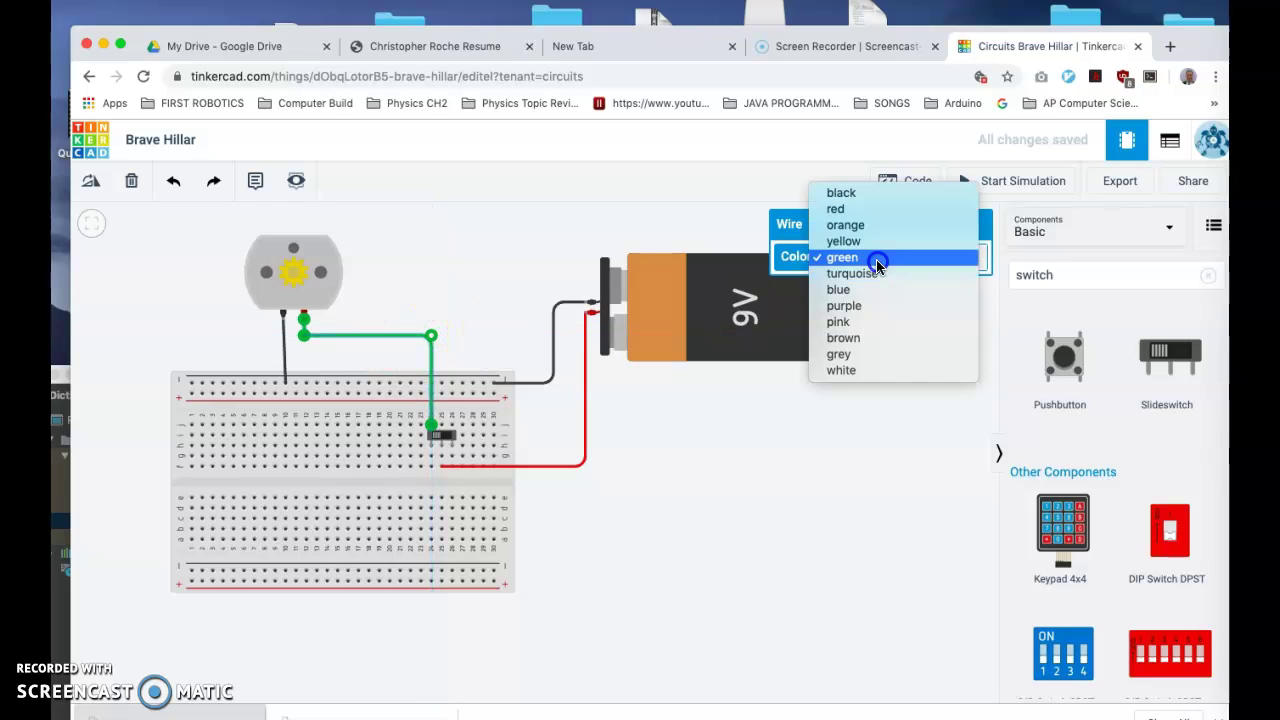
left_click(855, 209)
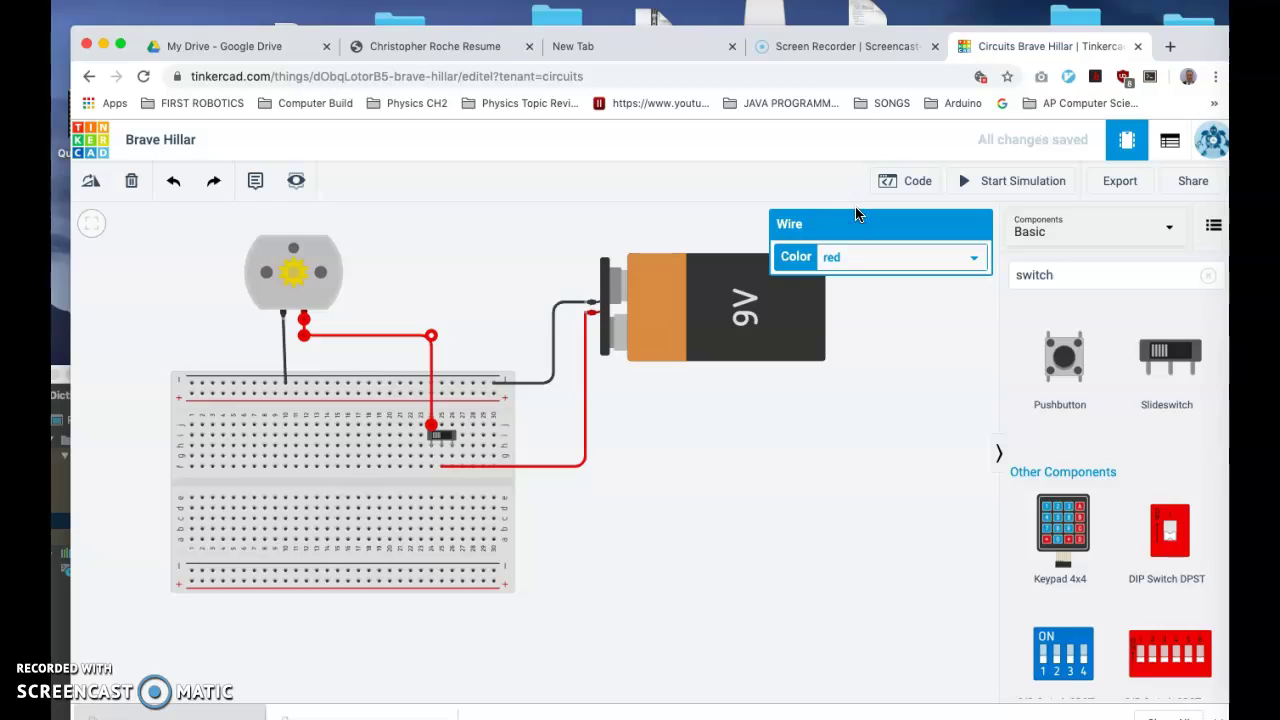
left_click(766, 457)
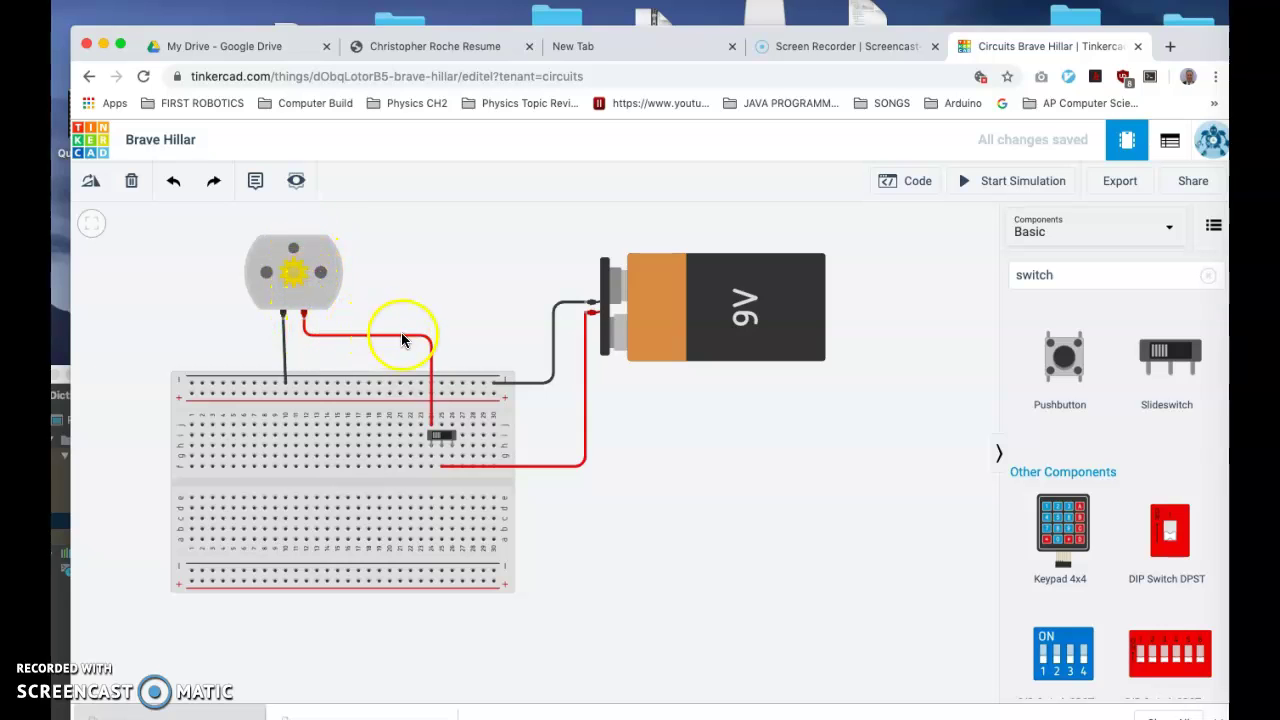
left_click(441, 444)
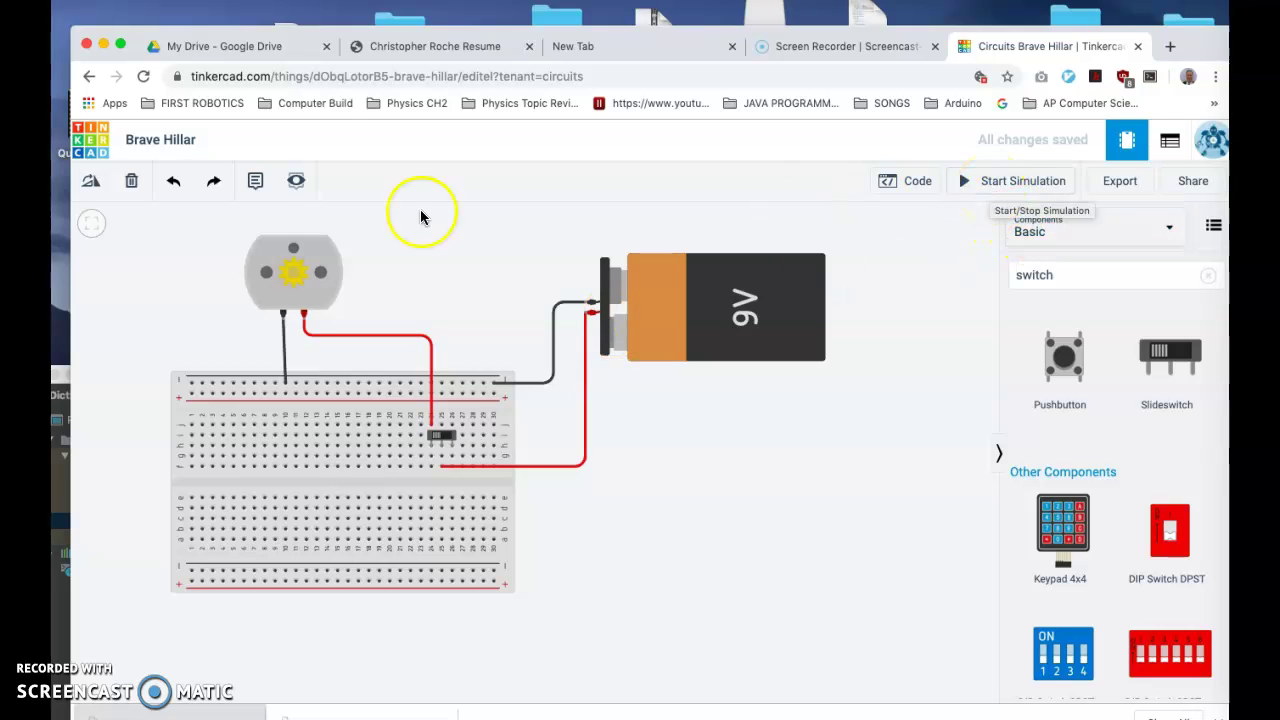
- Rename the circuit design as DC Motor Demo
left_click(190, 141)
key("BackSpace")
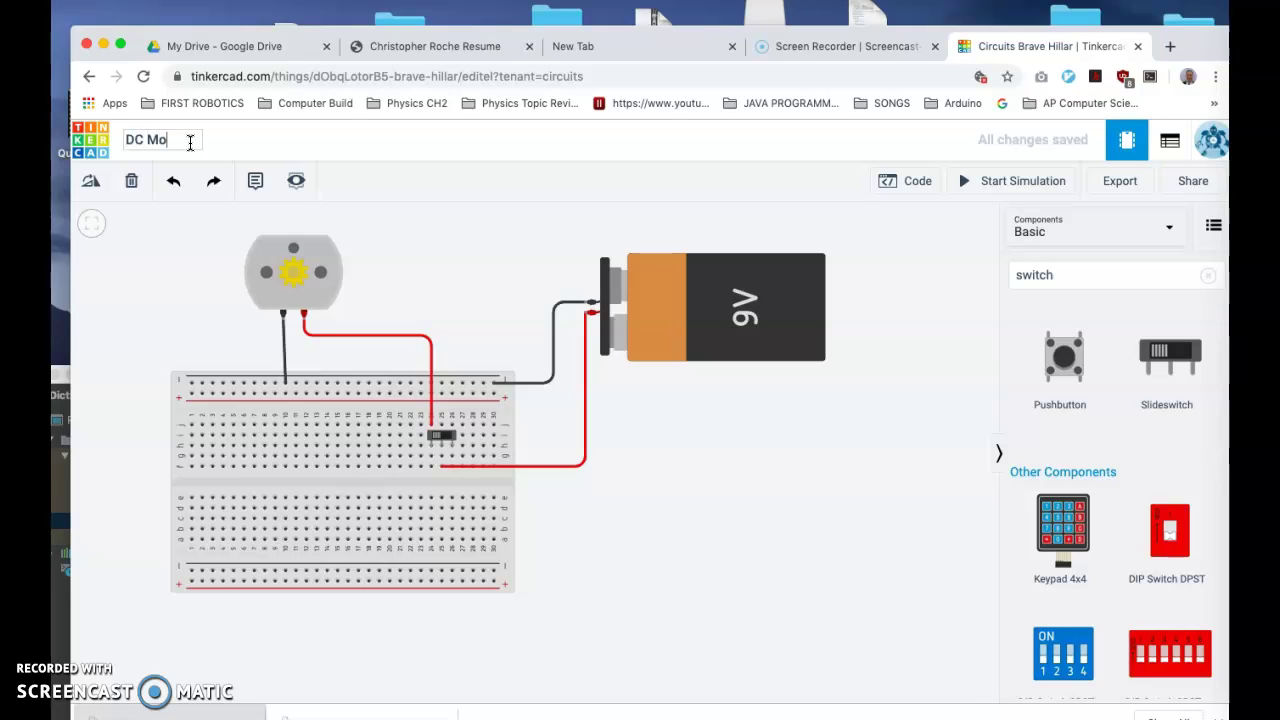
type("DC Motor Demo")
left_click(447, 233)
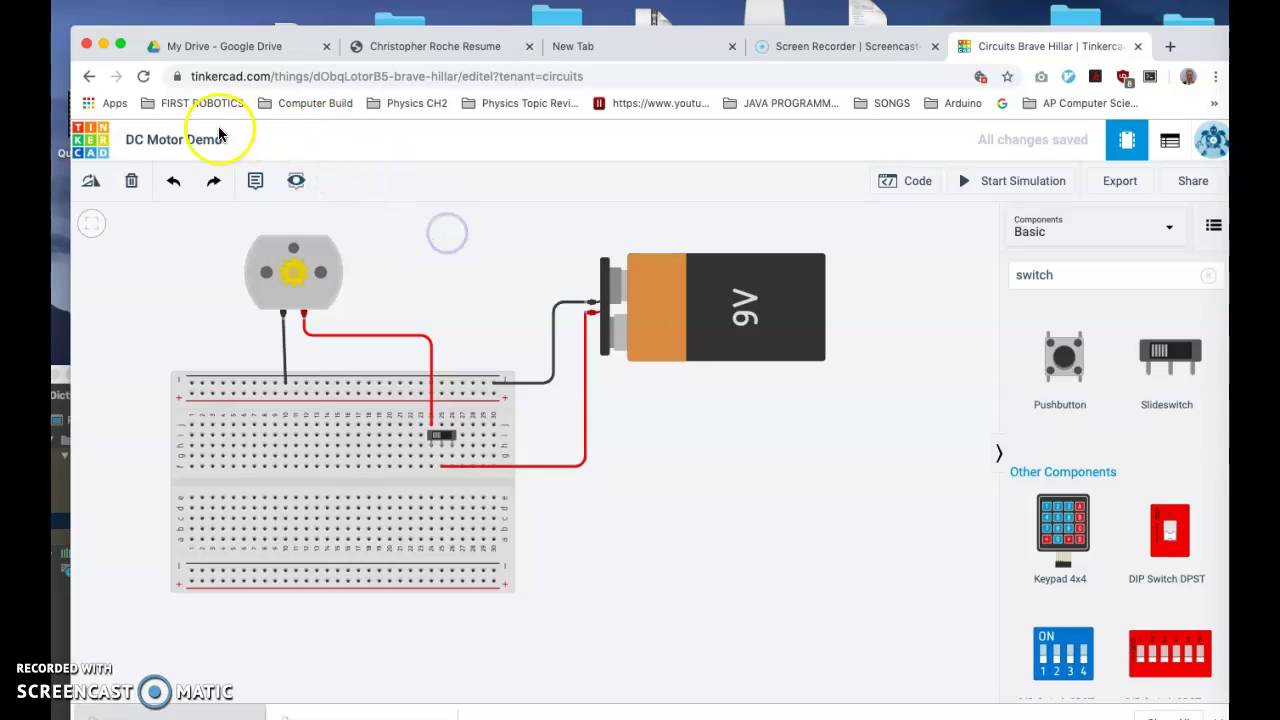
- Simulate the circuit, toggle the slideswitch several times to check the motor's response, and stop the simulation
left_click(1030, 190)
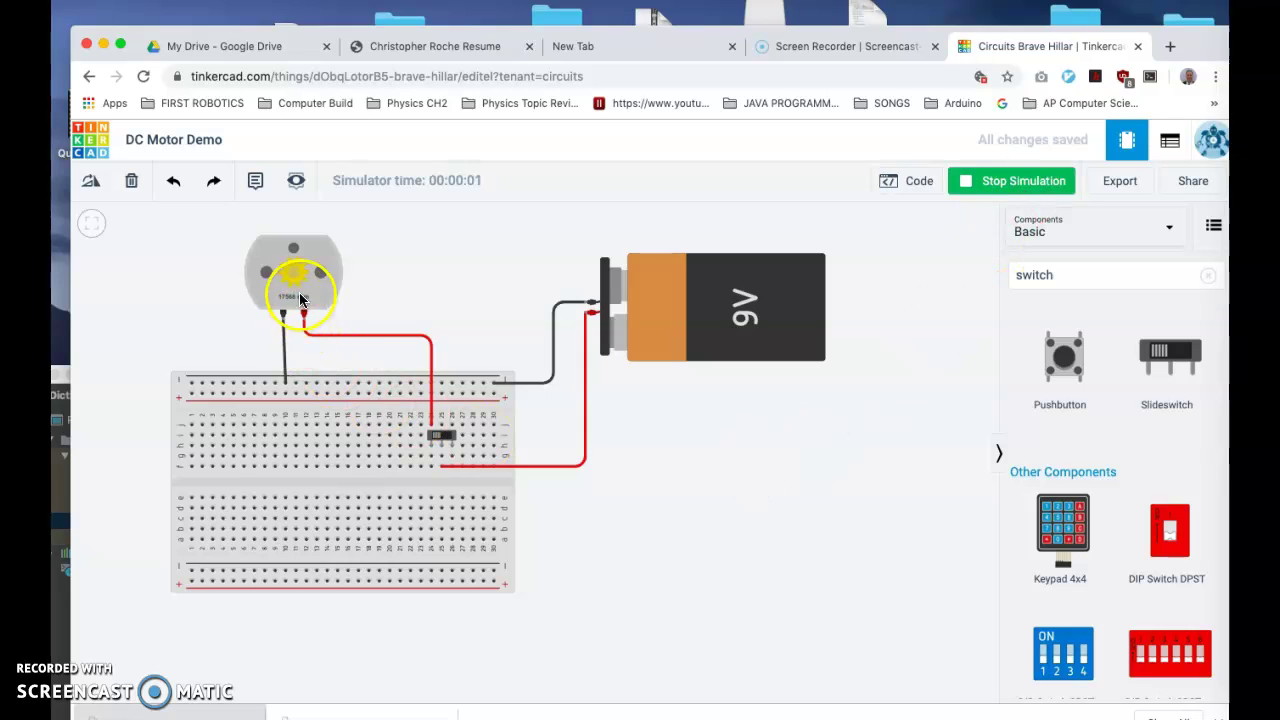
left_click(446, 440)
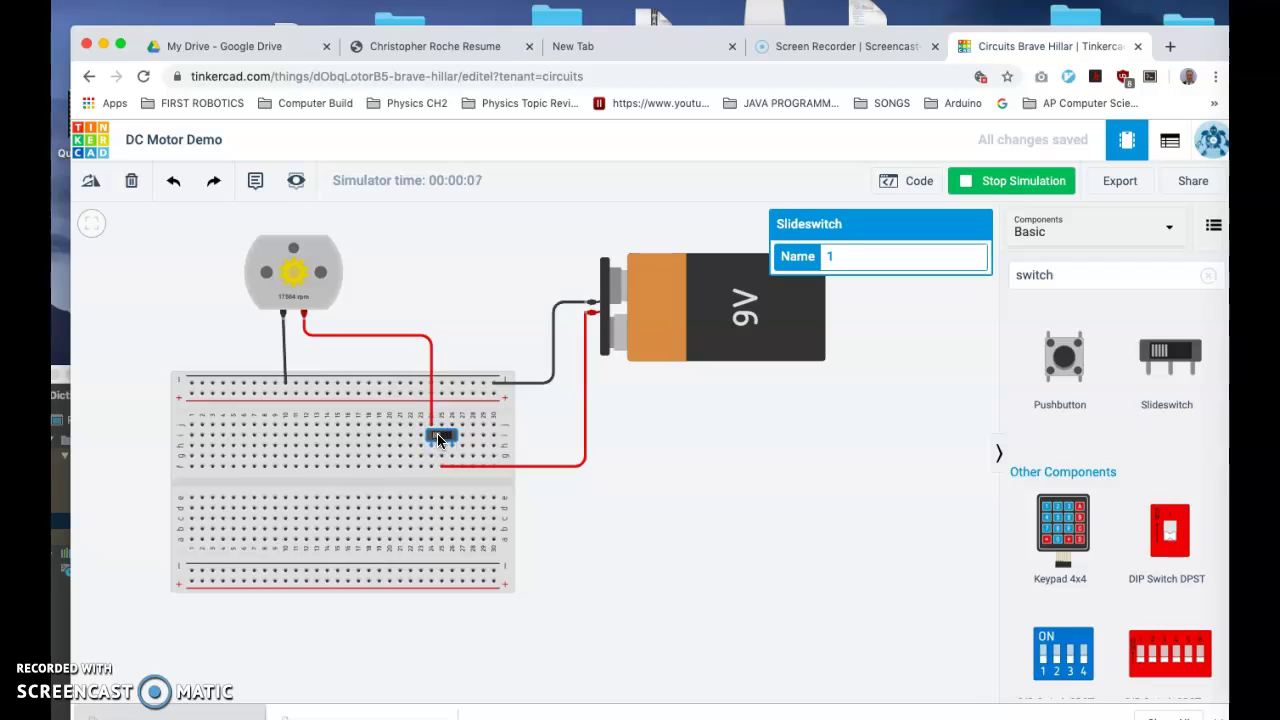
left_click(450, 438)
left_click(438, 437)
left_click(806, 457)
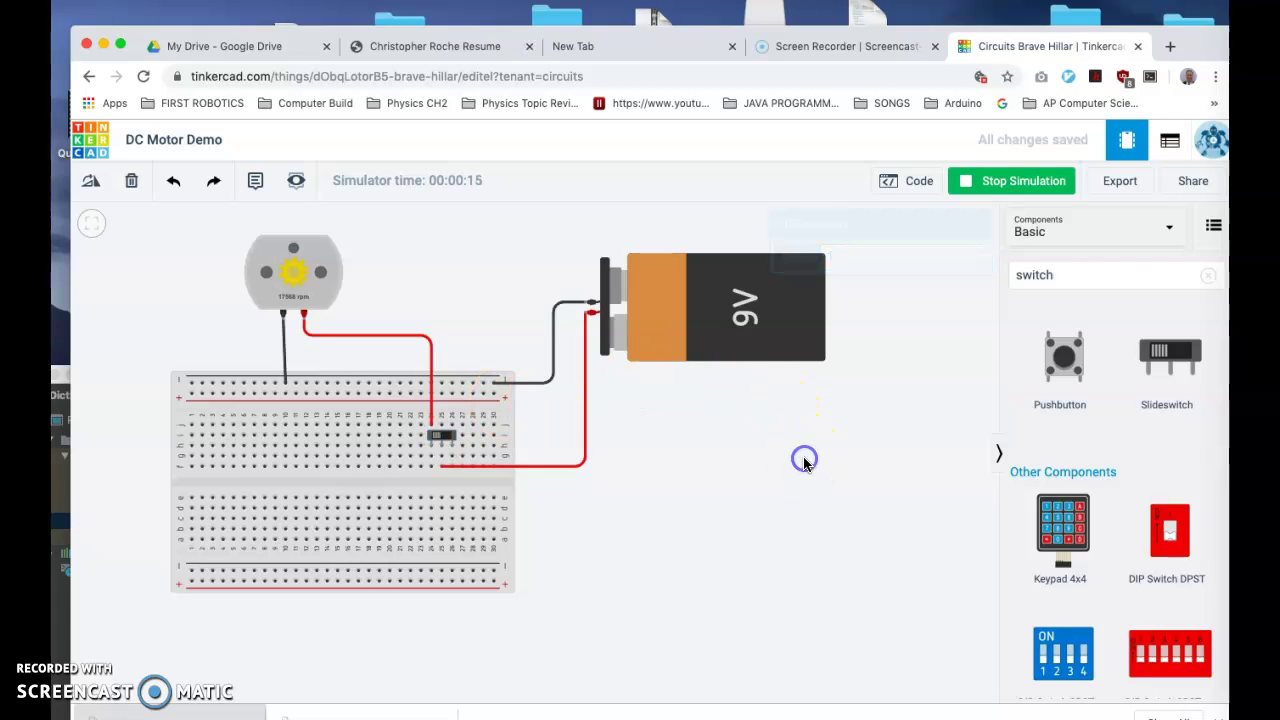
left_click(448, 438)
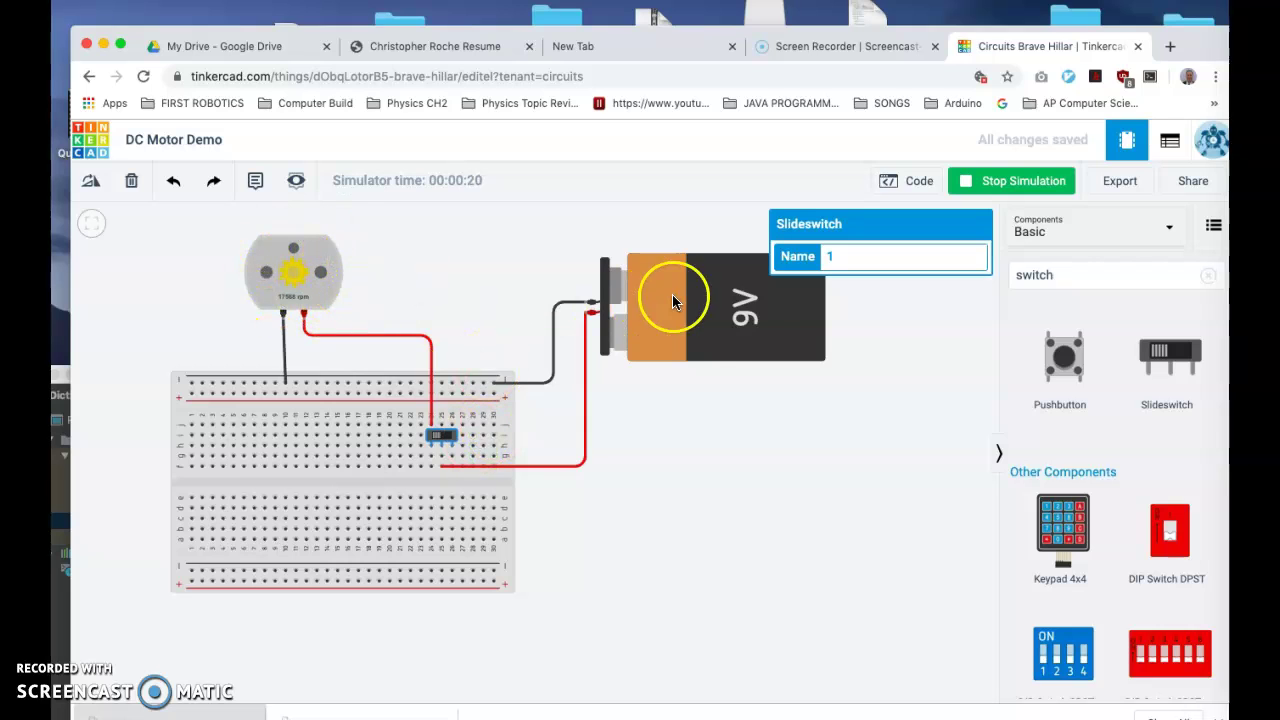
left_click(1016, 190)
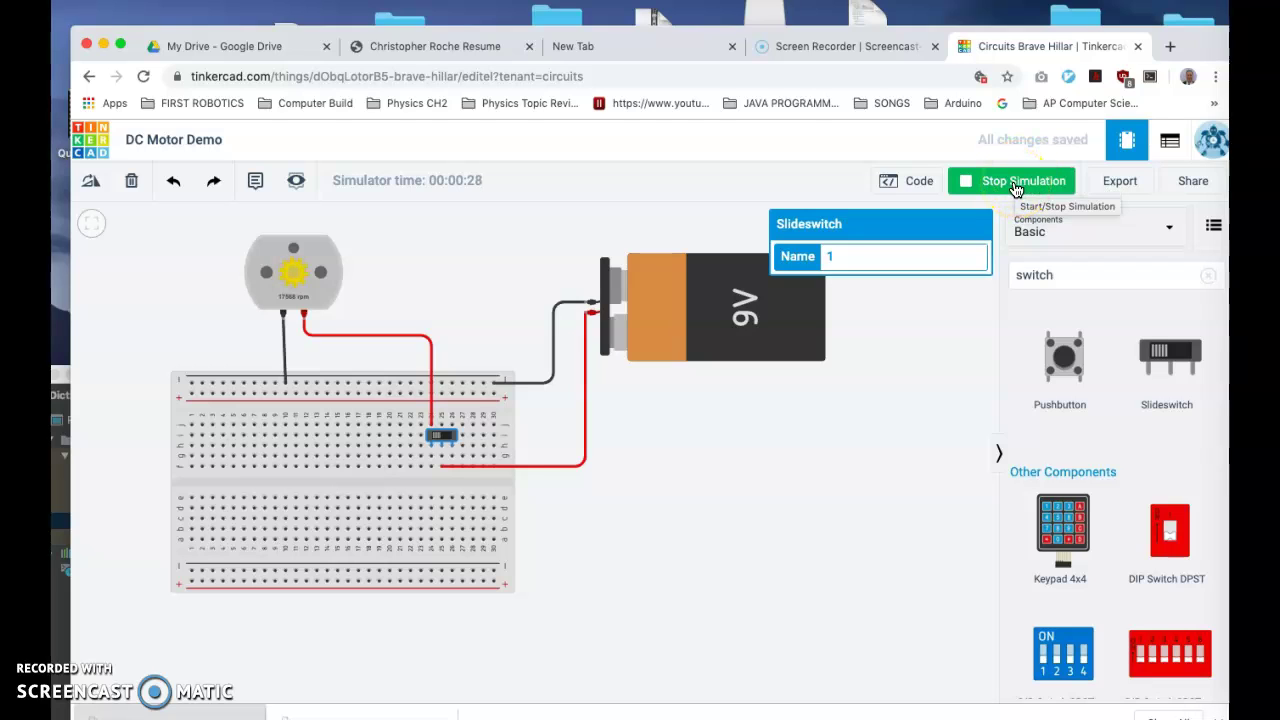
left_click(1016, 188)
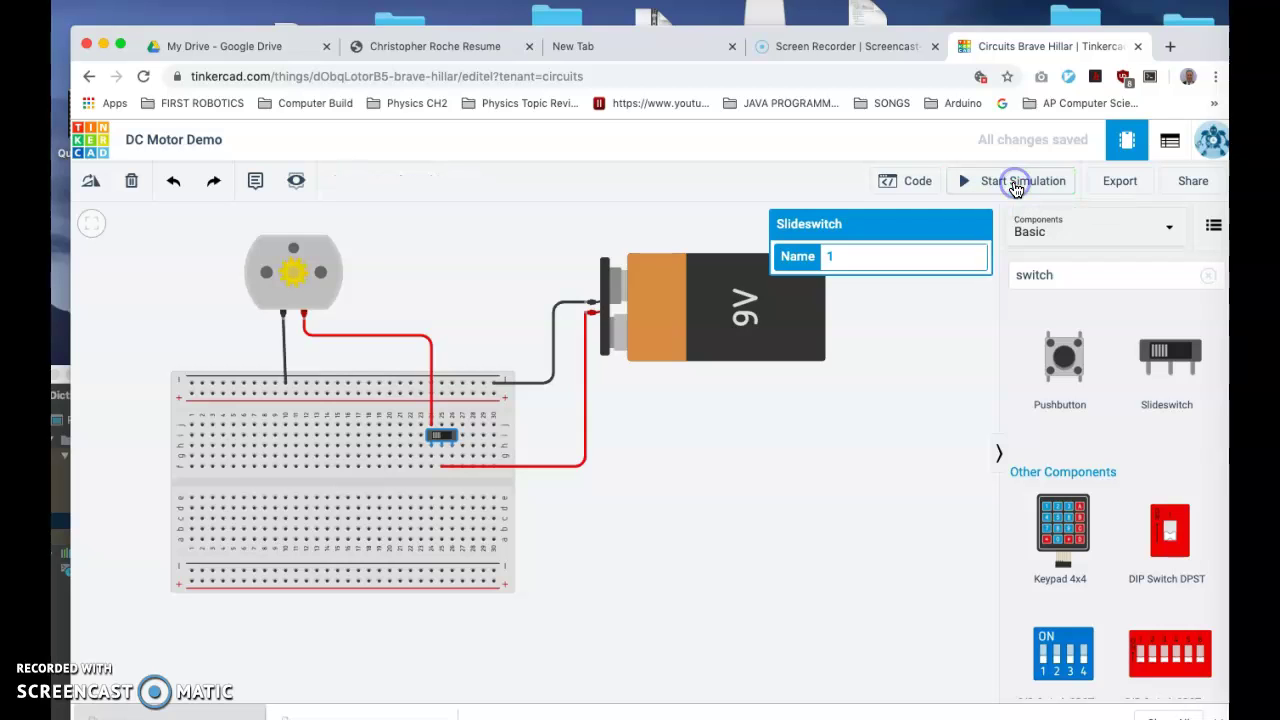
left_click(903, 340)
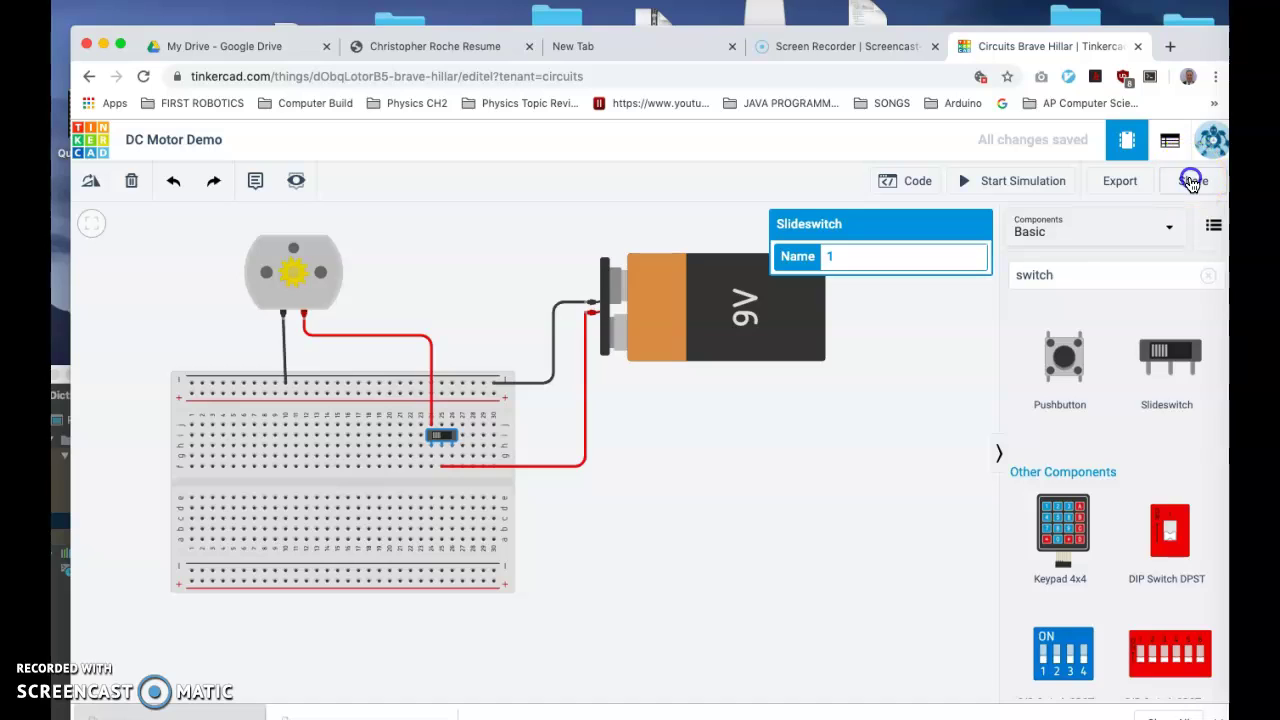
- Generate an invitation link for sharing the design, copy it to the clipboard and close the sharing dialog
left_click(1190, 181)
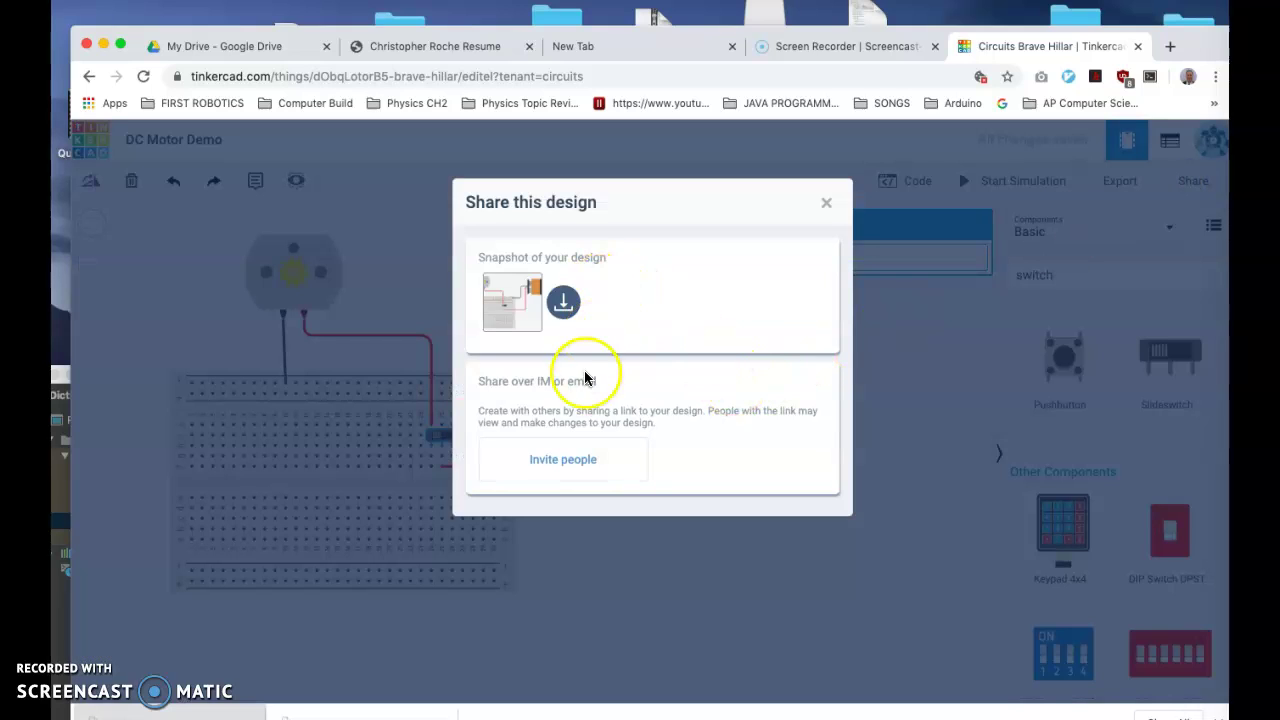
left_click(580, 460)
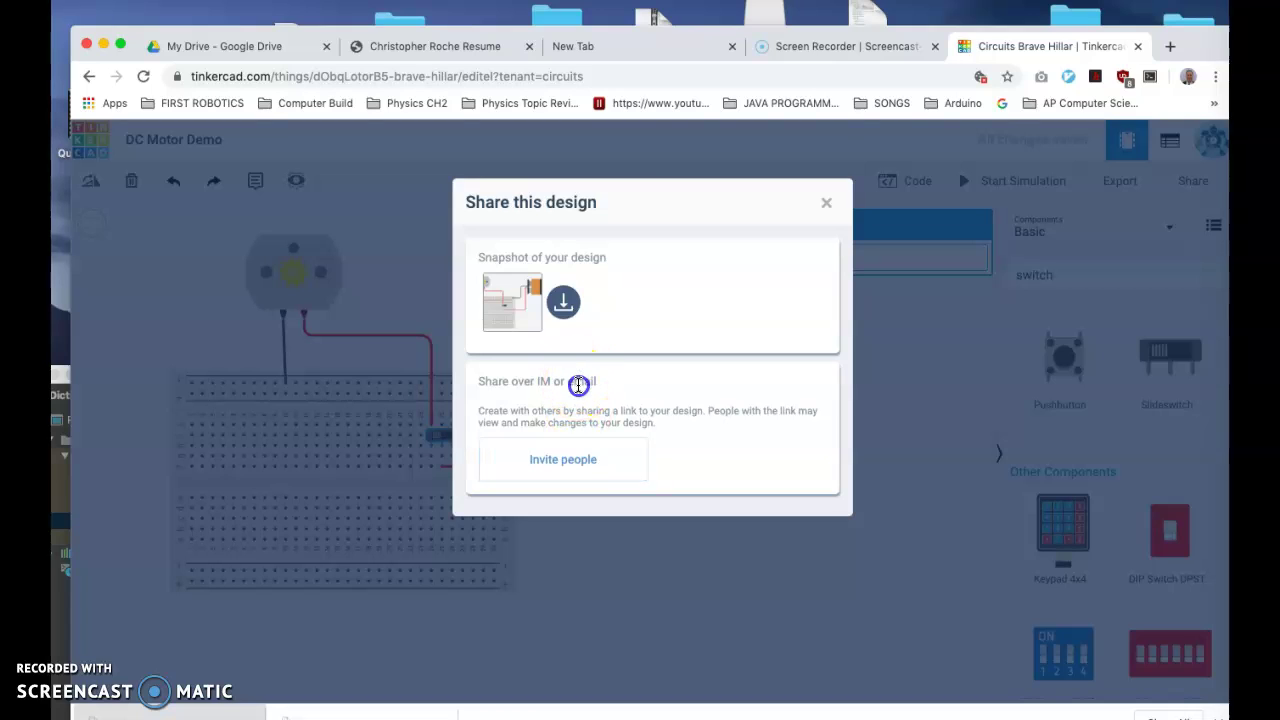
left_click(565, 458)
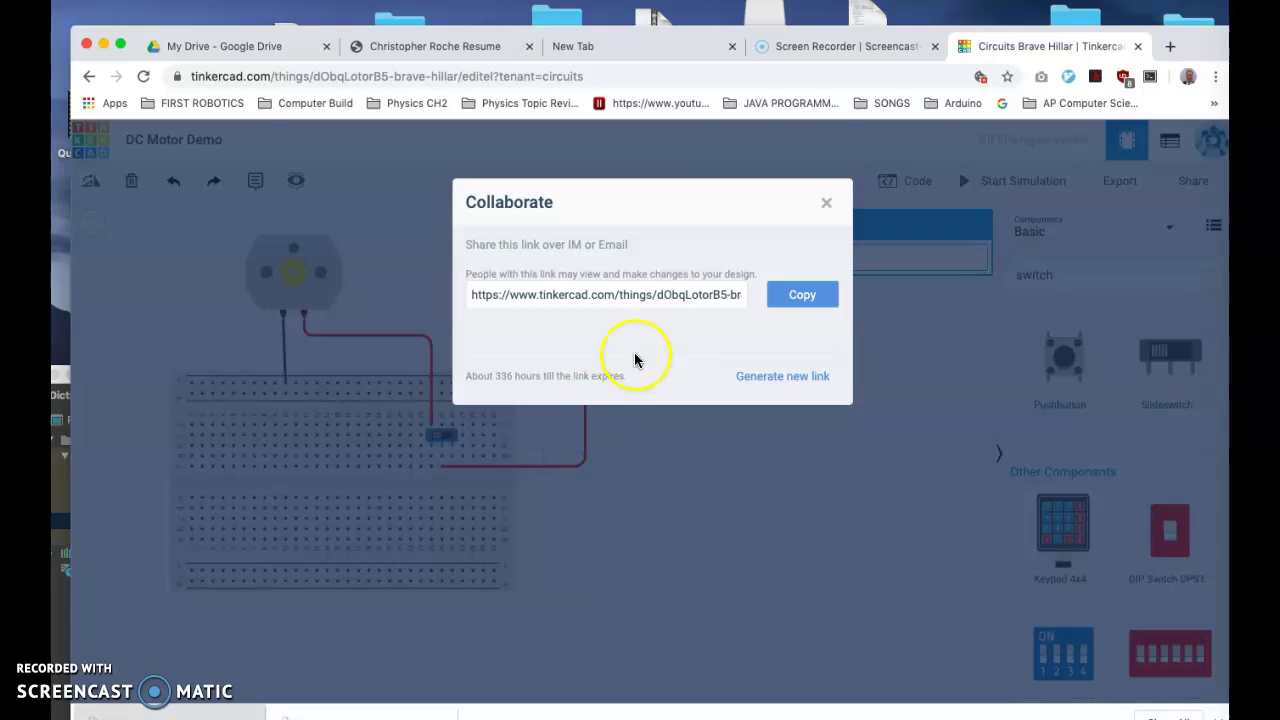
left_click(806, 295)
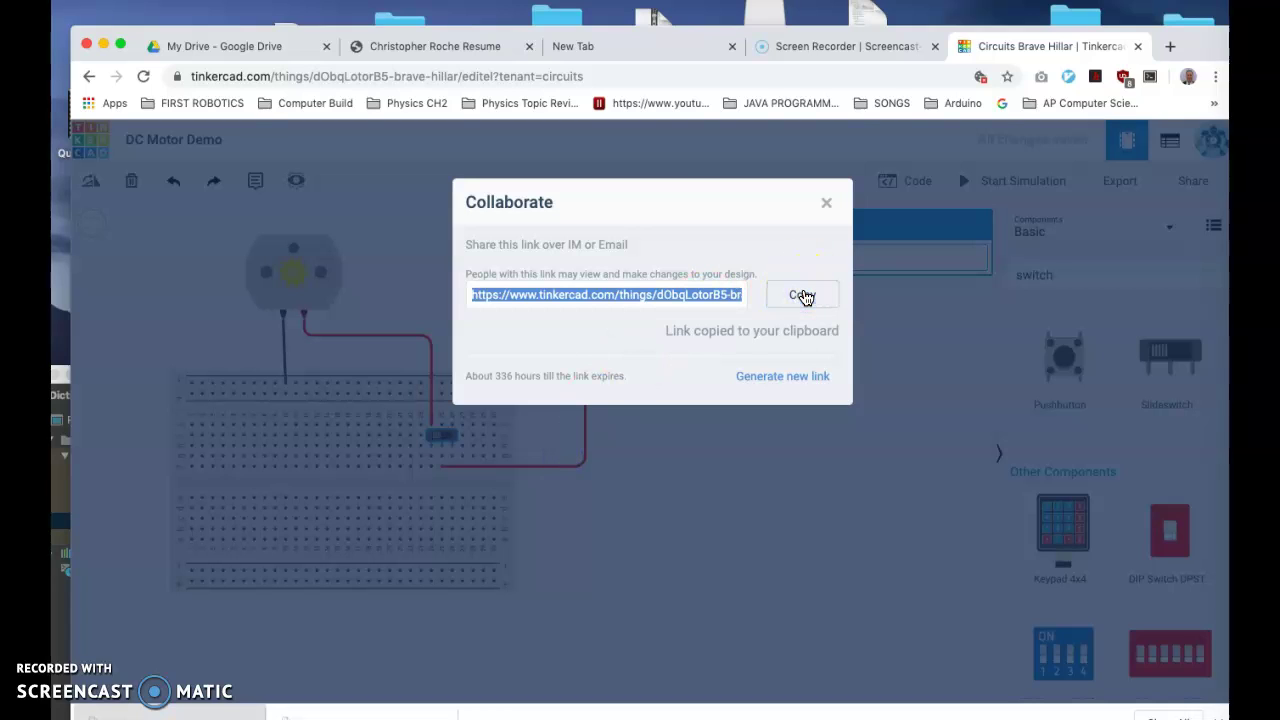
left_click(828, 204)
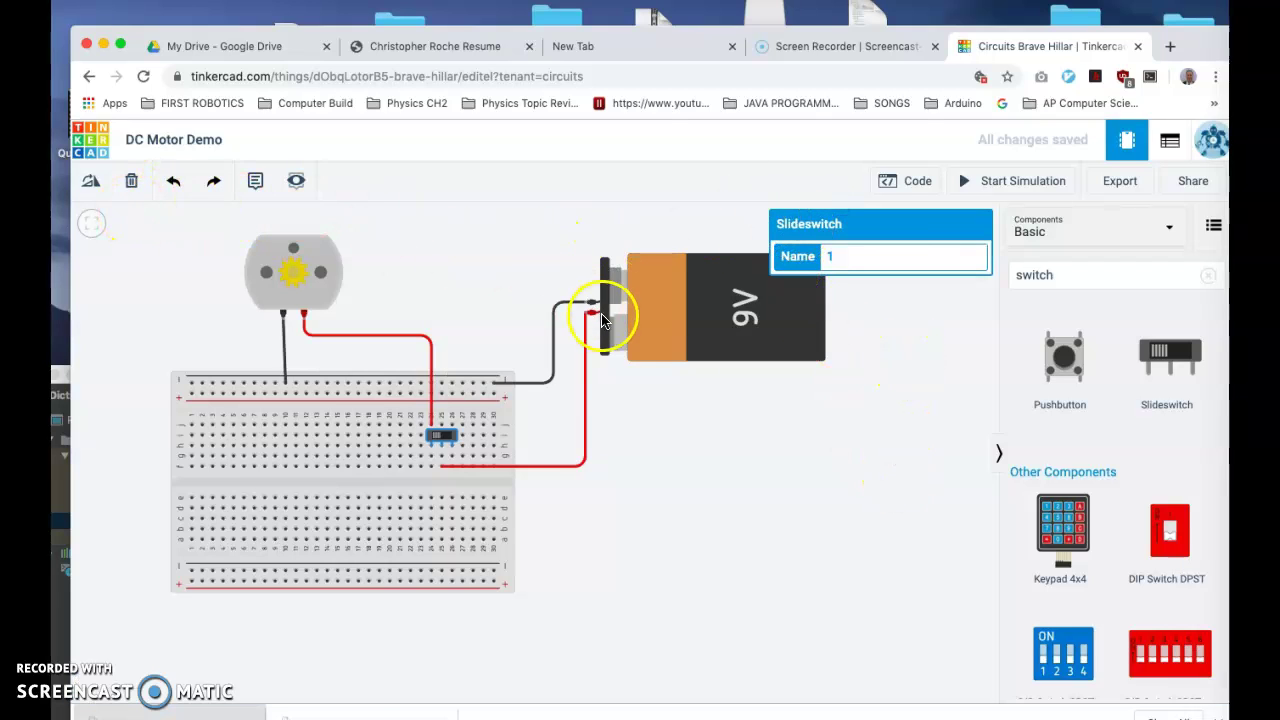
left_click(786, 478)
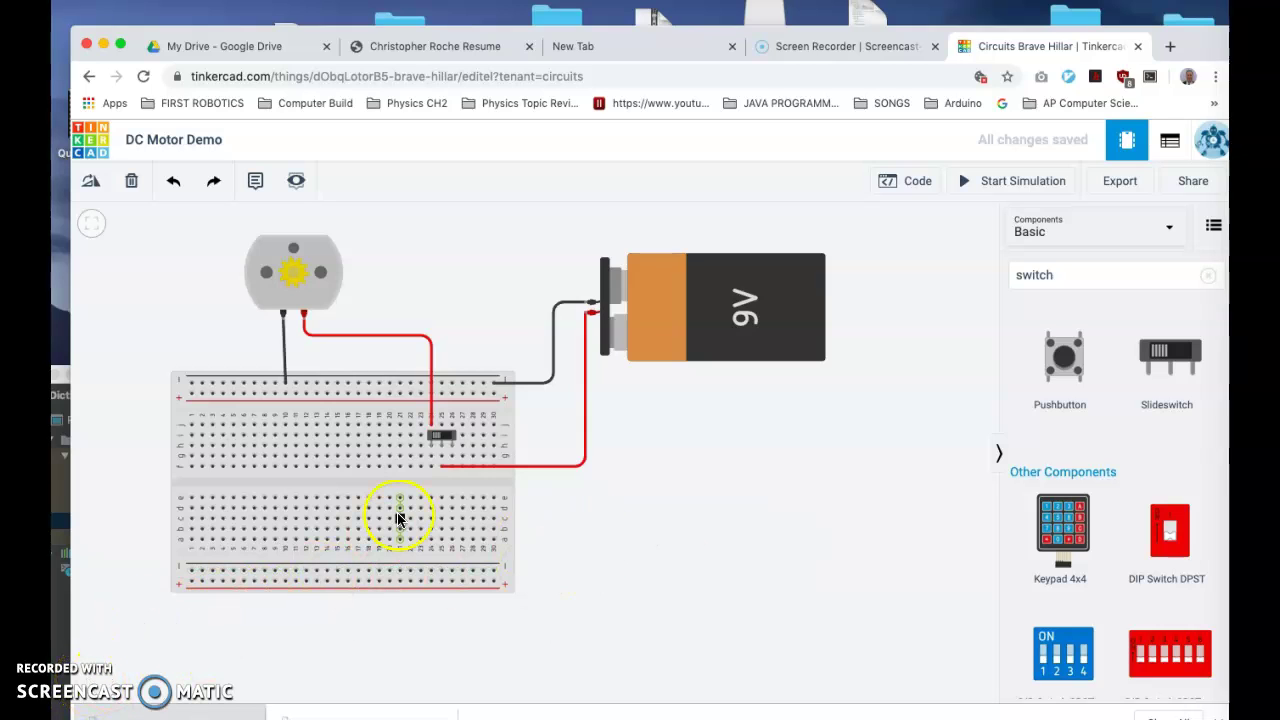
- Run the simulation again, flip the slideswitch to test switching the motor off, and end the simulation
left_click(1000, 180)
left_click(446, 437)
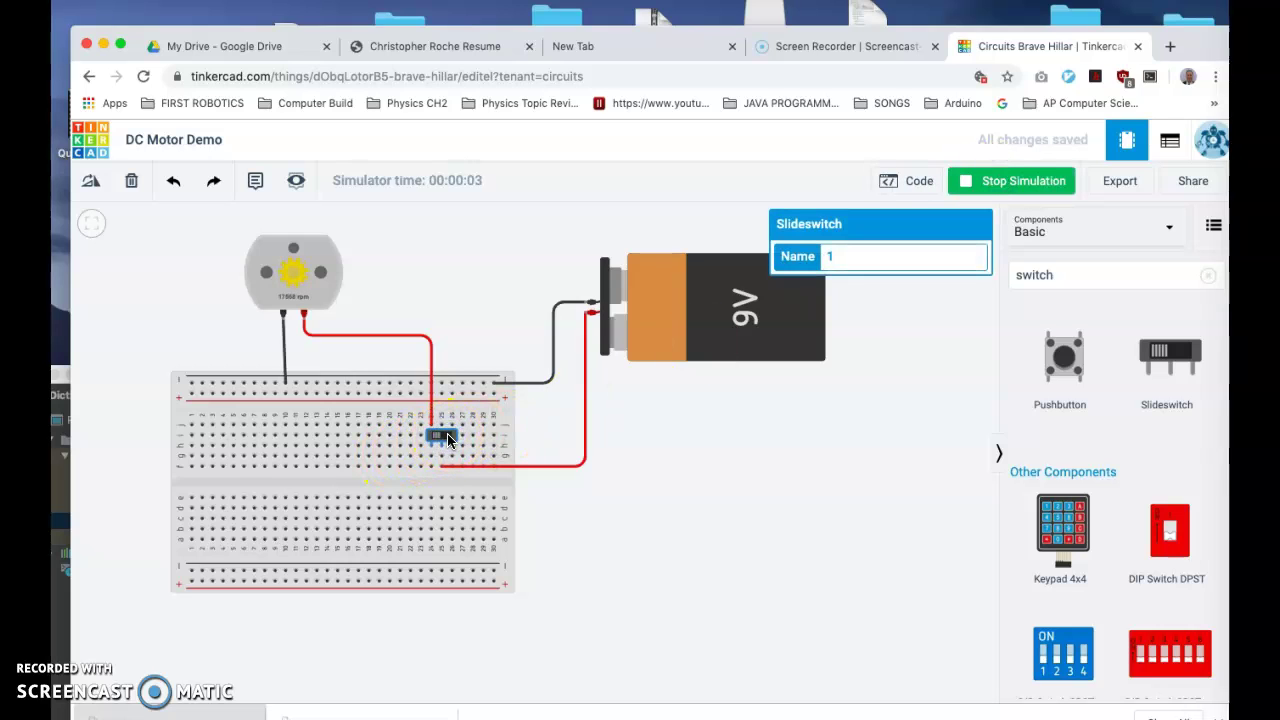
left_click(446, 437)
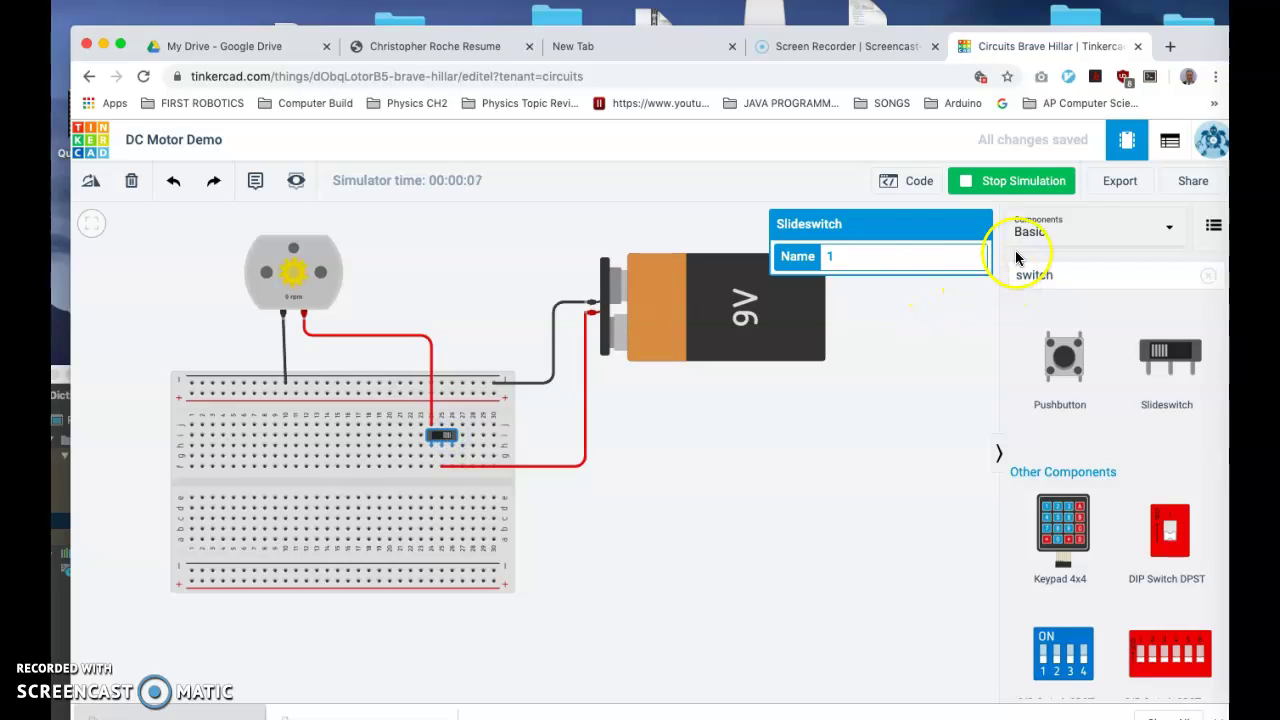
left_click(1048, 176)
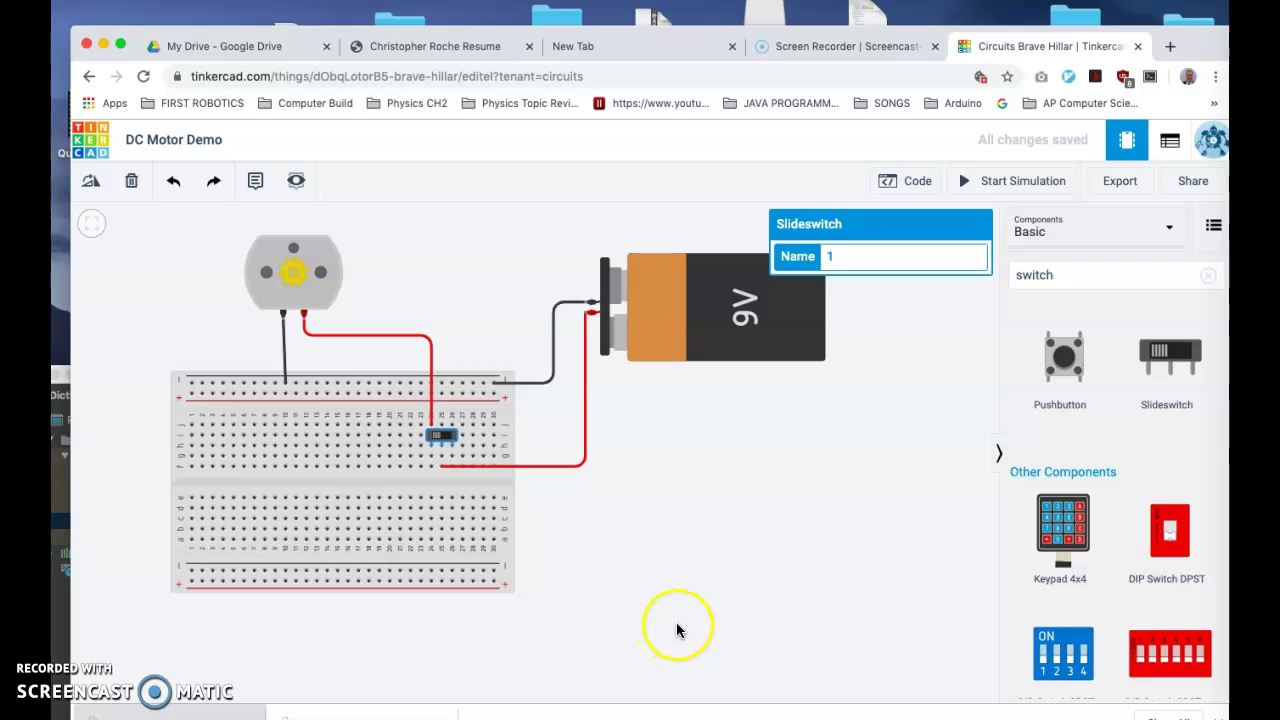